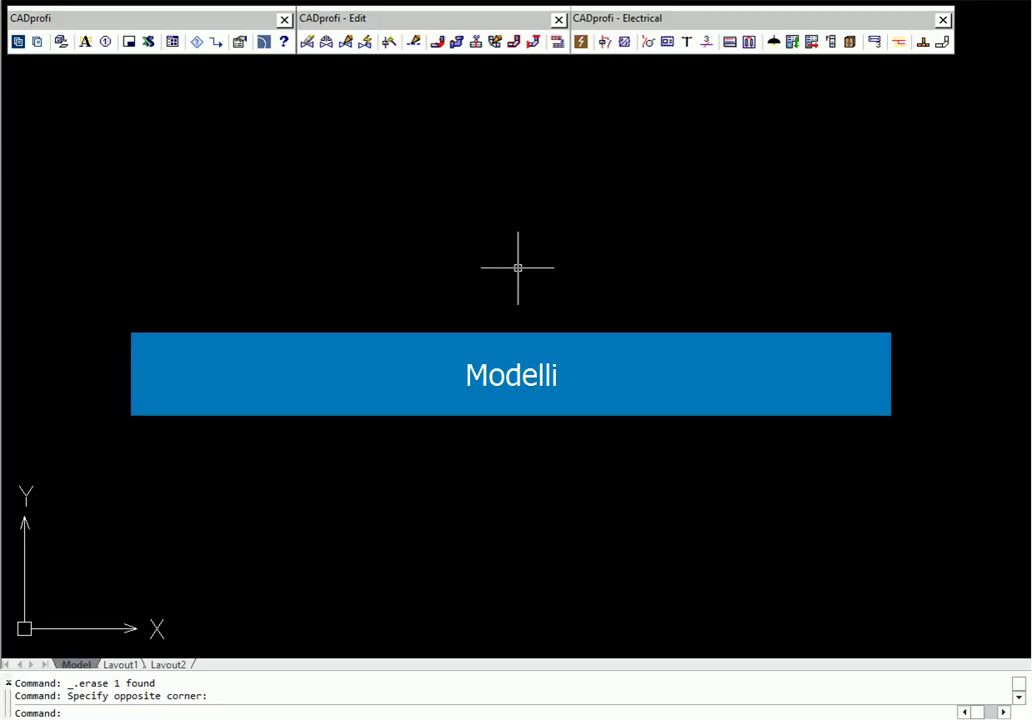
Insert an ISO A3 frame with reference grid, centering marks and crop marks at the drawing origin
click(729, 42)
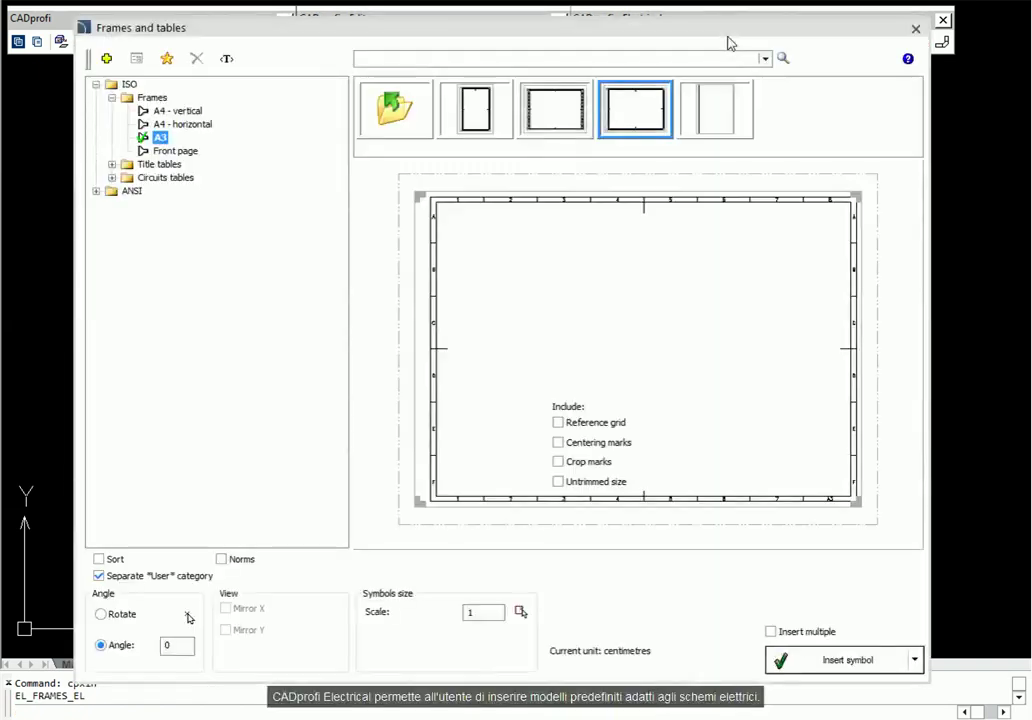
click(558, 422)
click(558, 442)
click(558, 461)
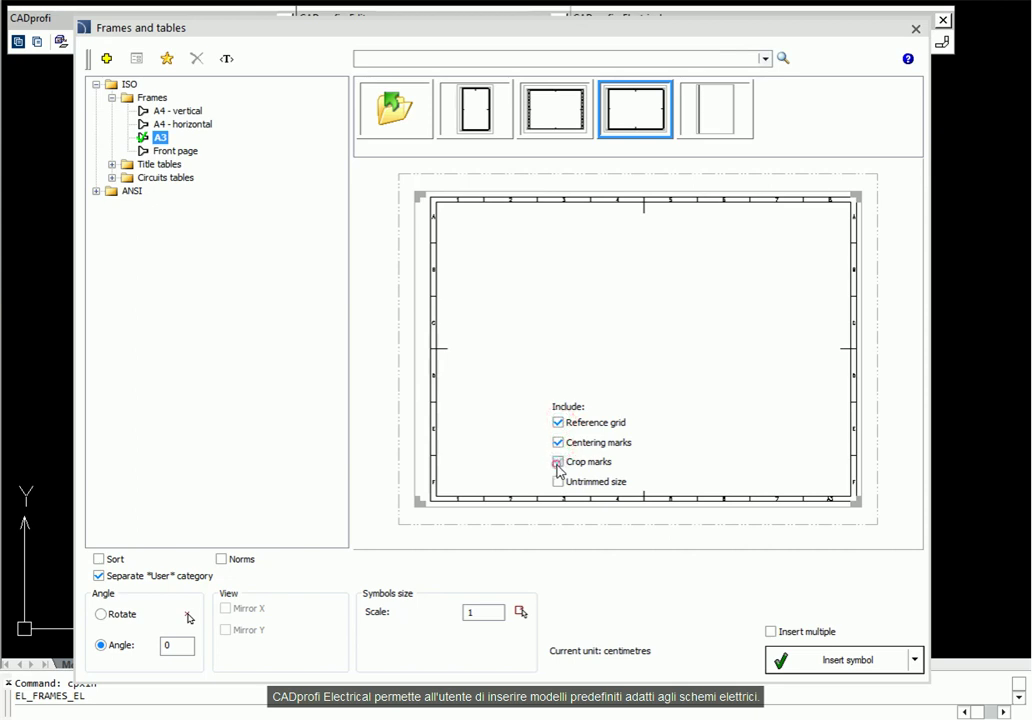
click(812, 666)
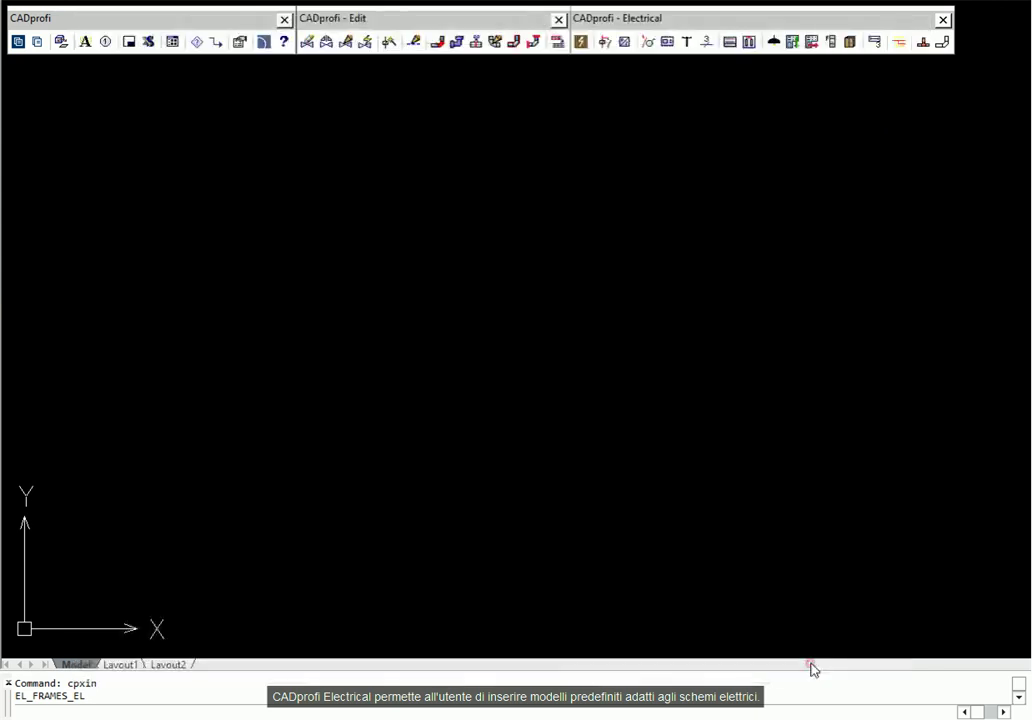
click(95, 636)
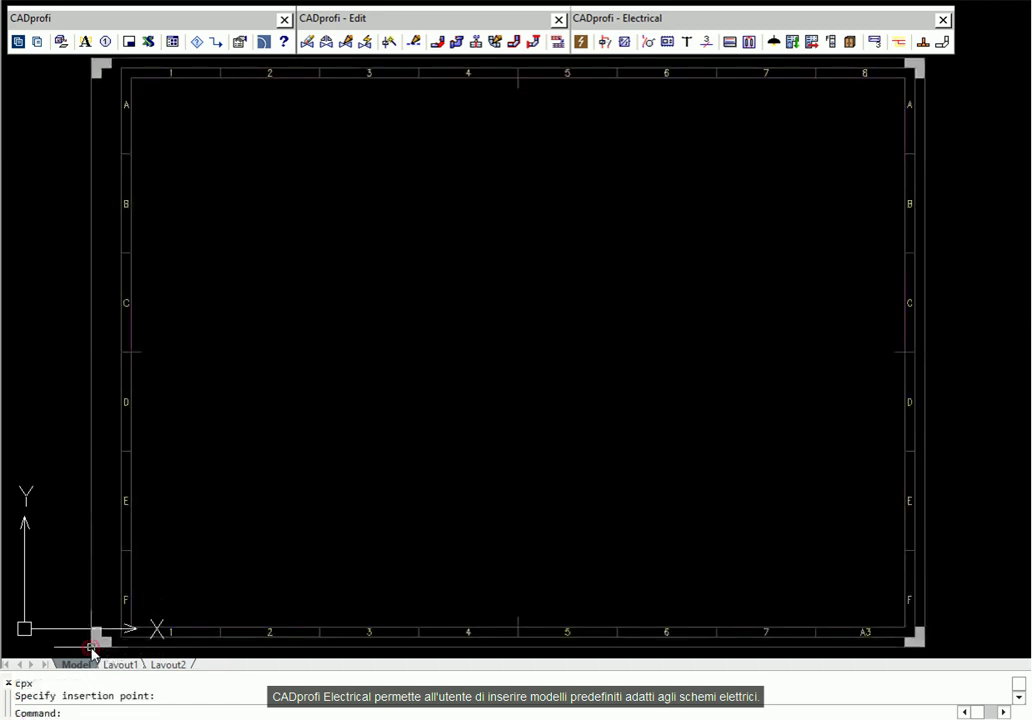
click(748, 42)
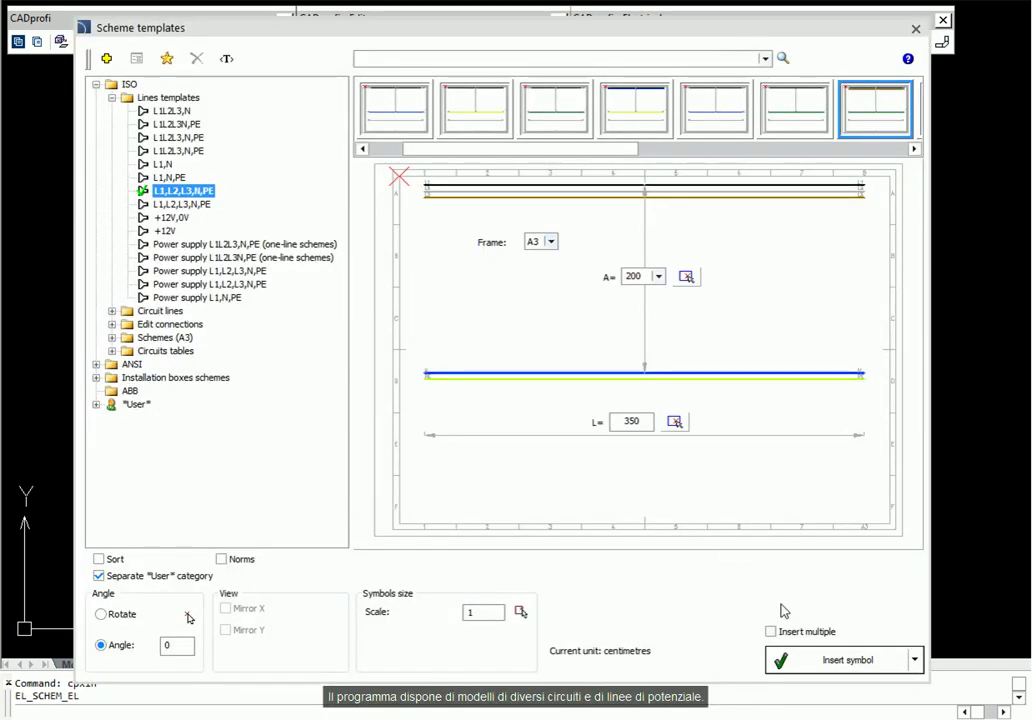
Anchor the L1, L2, L3, N, PE lines template at the frame's top-left corner
click(811, 662)
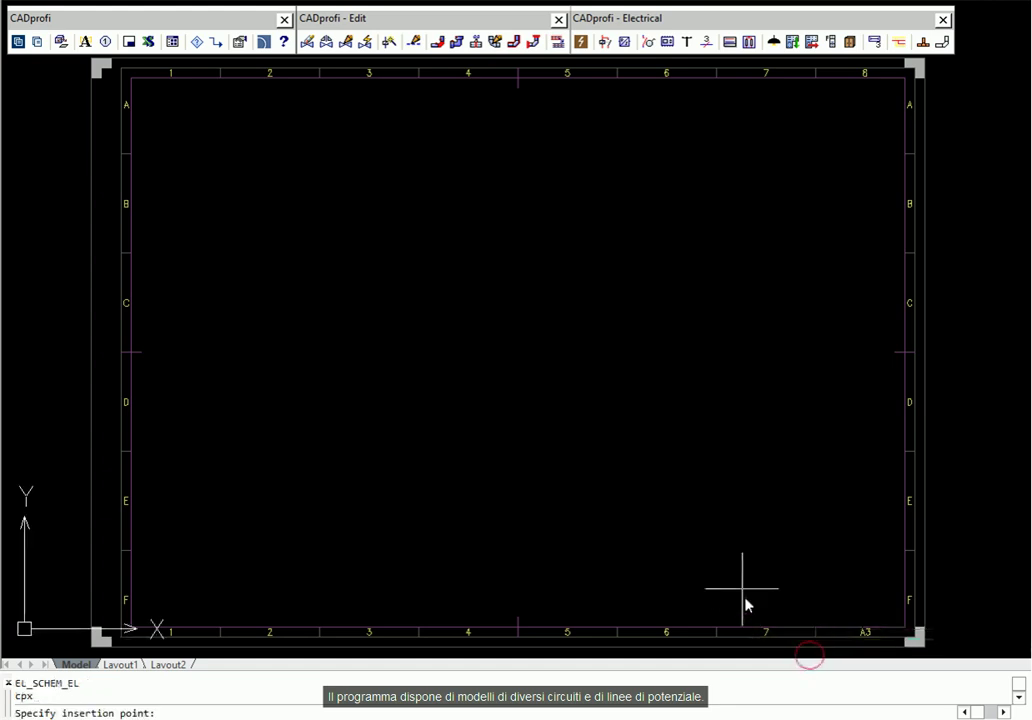
click(131, 78)
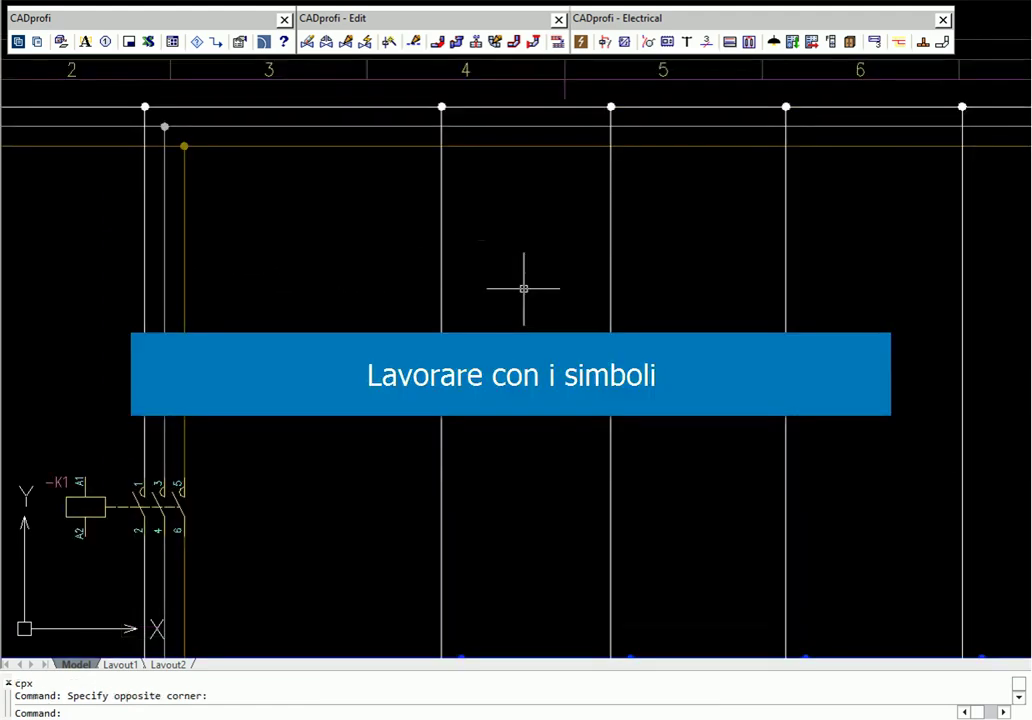
Place an Apparatus 3P breaker (07-CP-M3) numbered -Q1 on the three phase lines
click(604, 46)
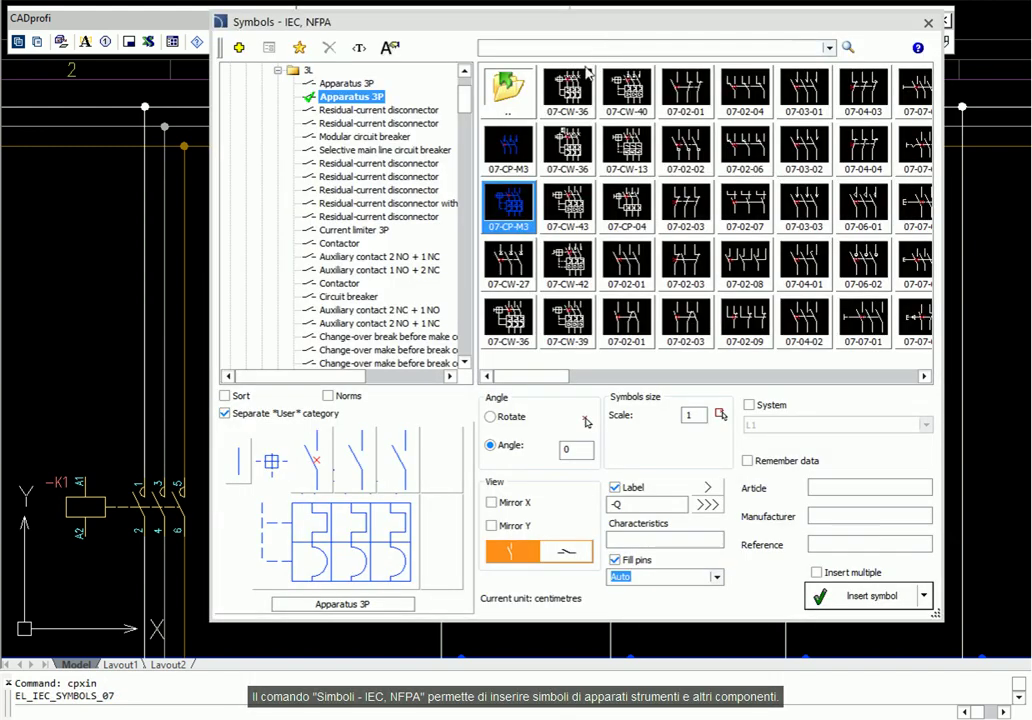
click(705, 487)
click(852, 597)
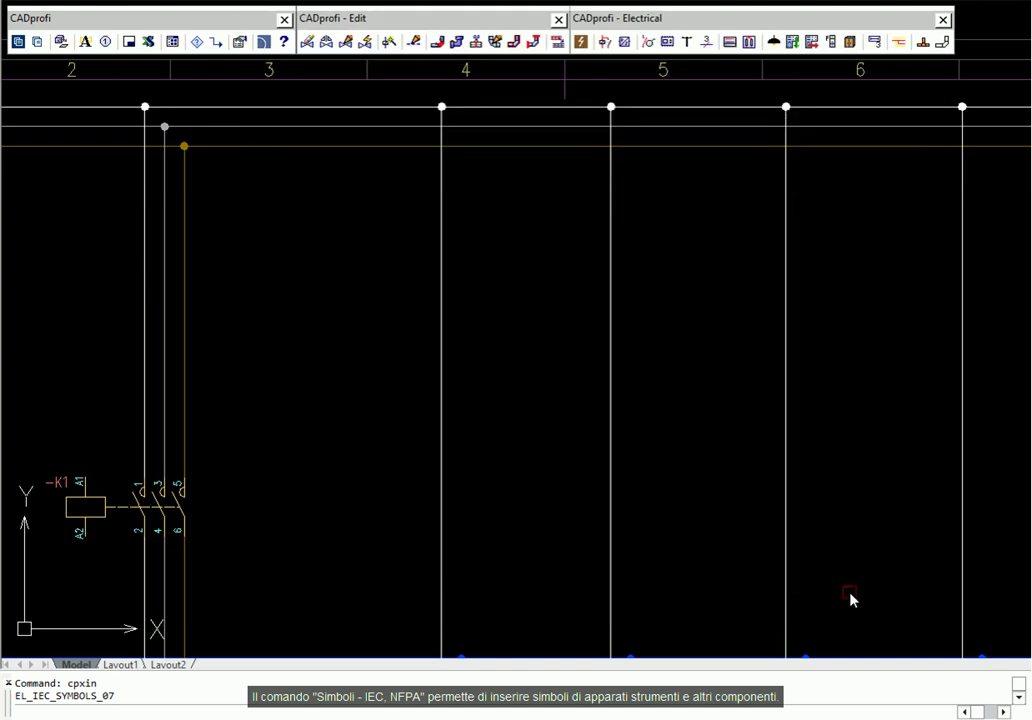
click(145, 293)
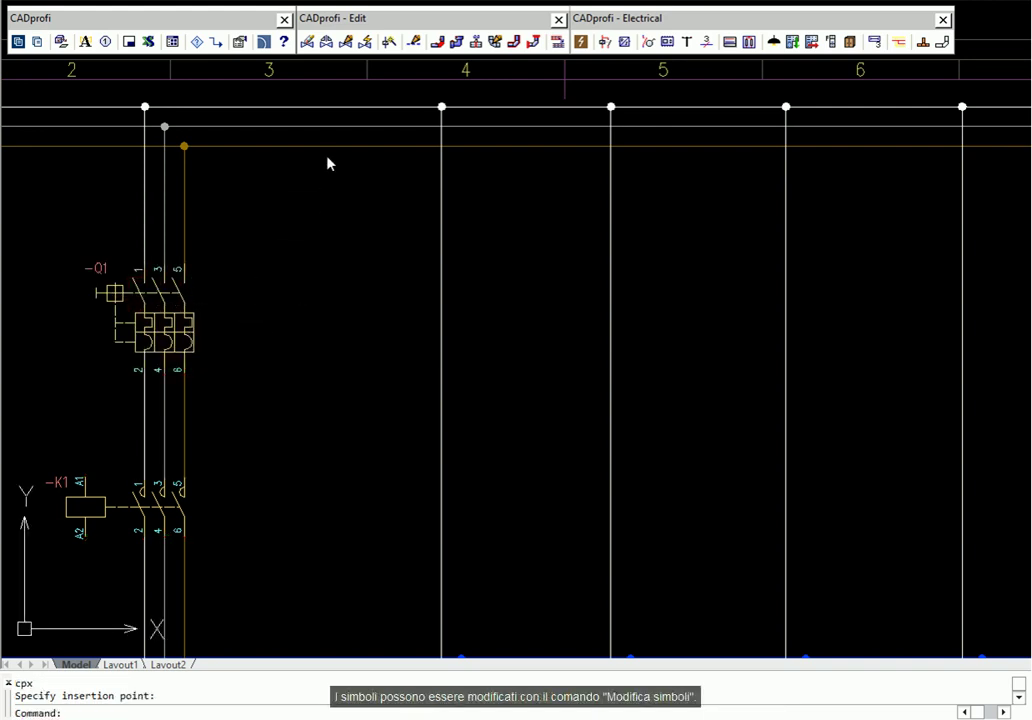
Switch breaker -Q1 to its I> overcurrent variant and add an auxiliary contact
click(347, 44)
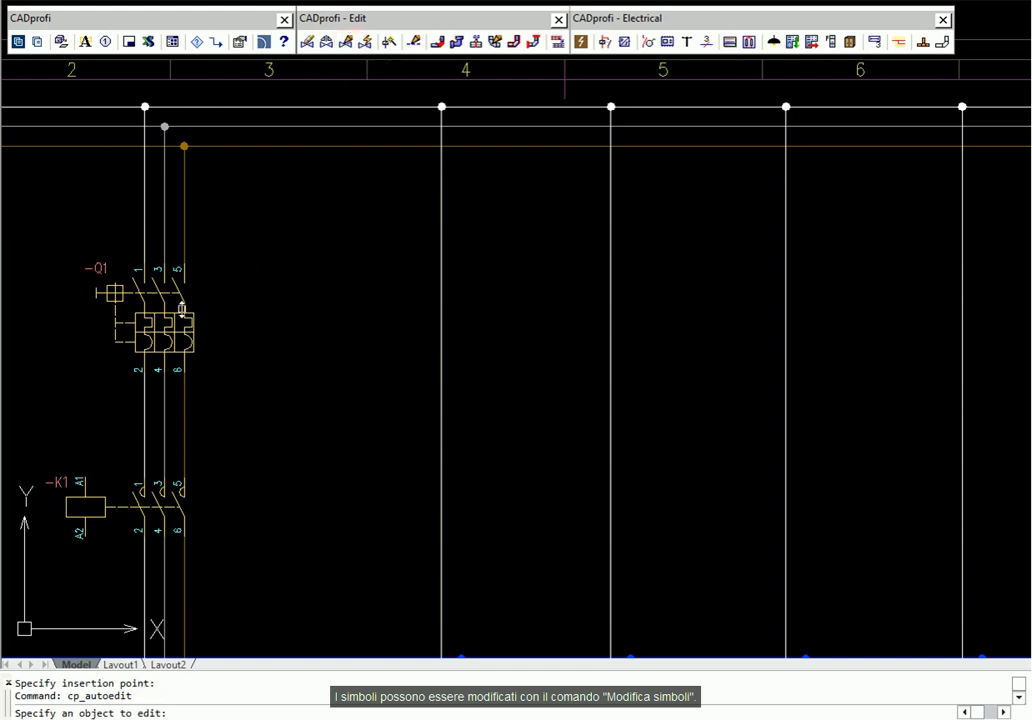
click(181, 306)
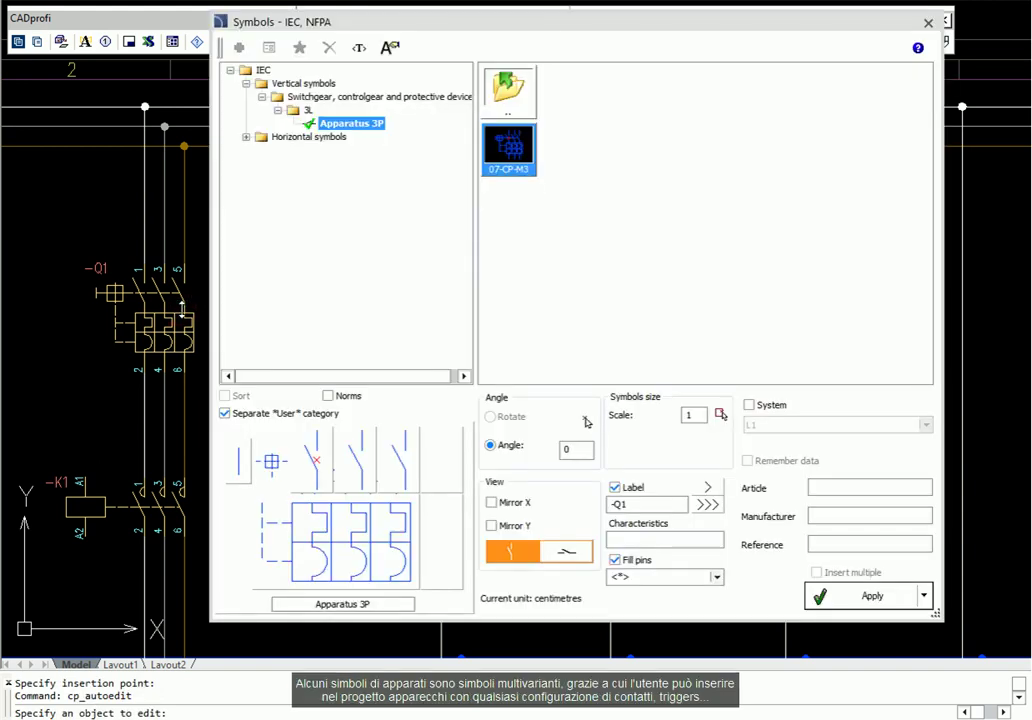
click(310, 531)
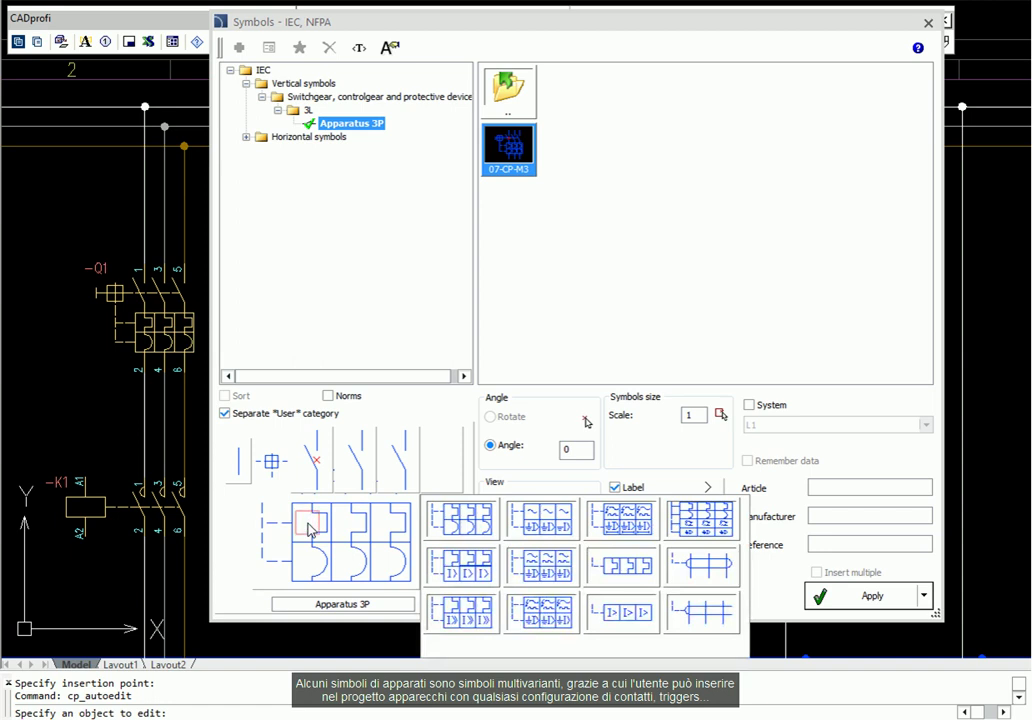
click(461, 578)
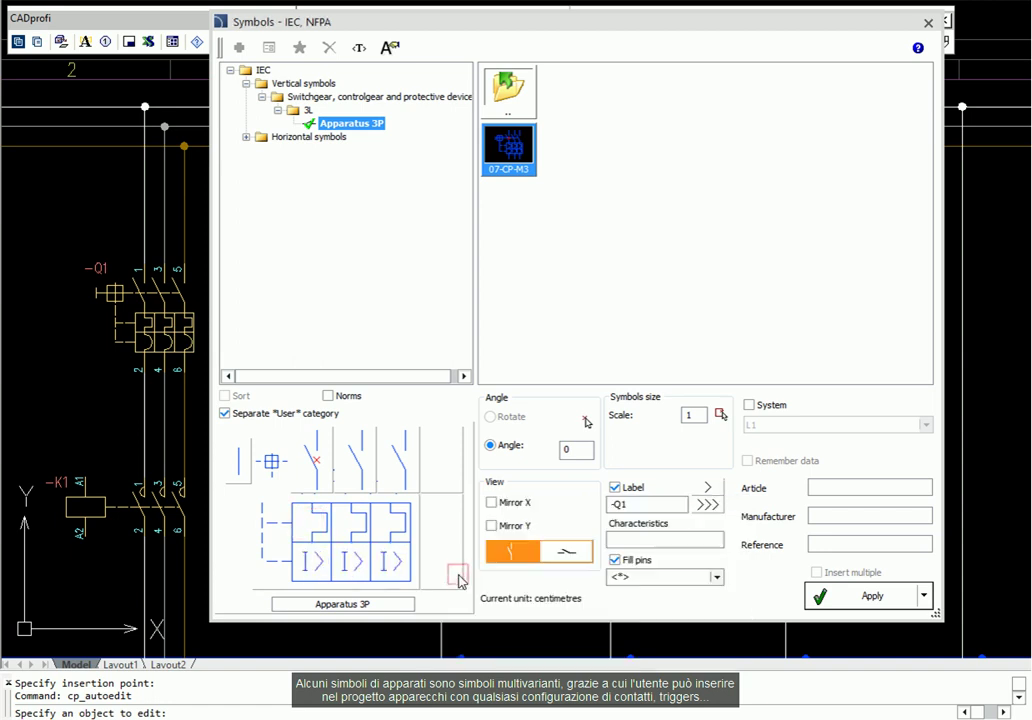
click(445, 472)
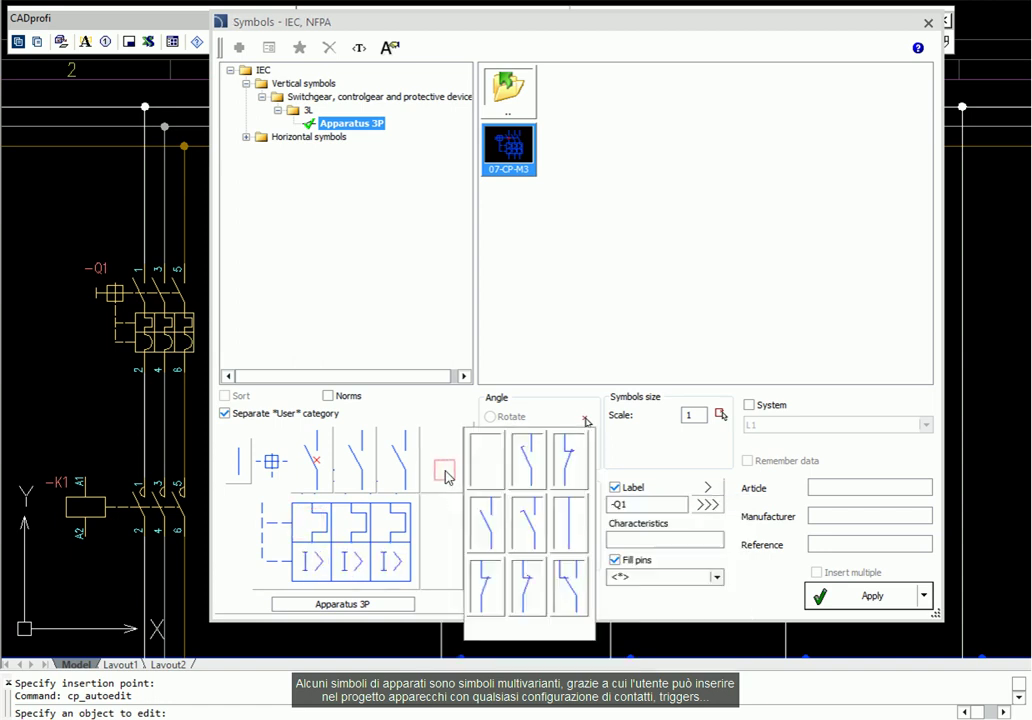
click(568, 592)
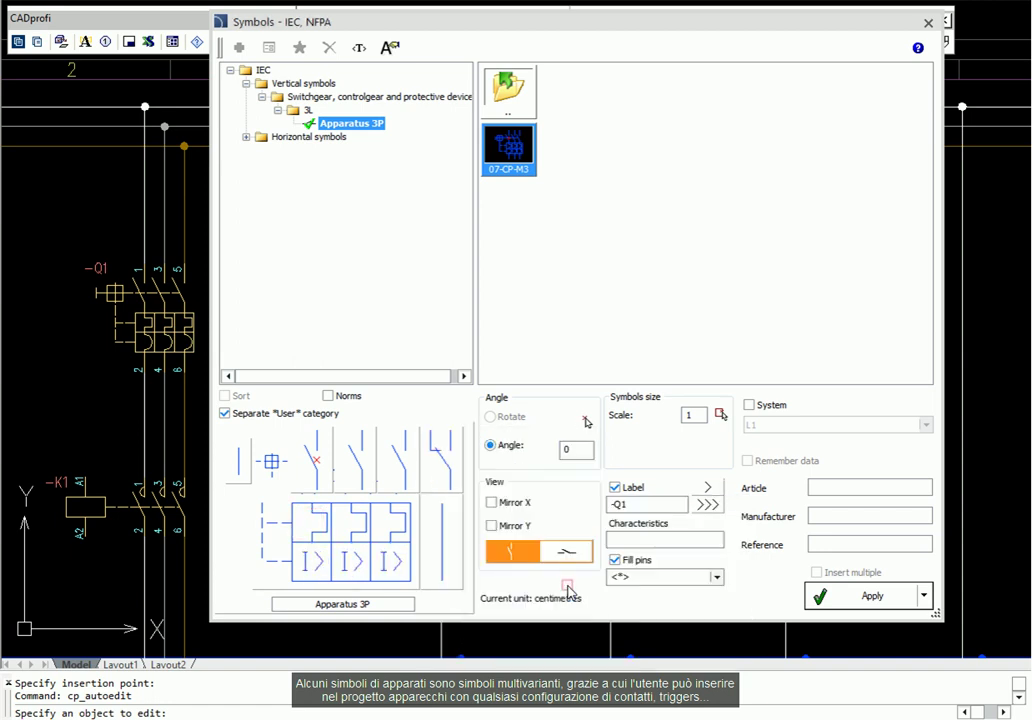
click(866, 598)
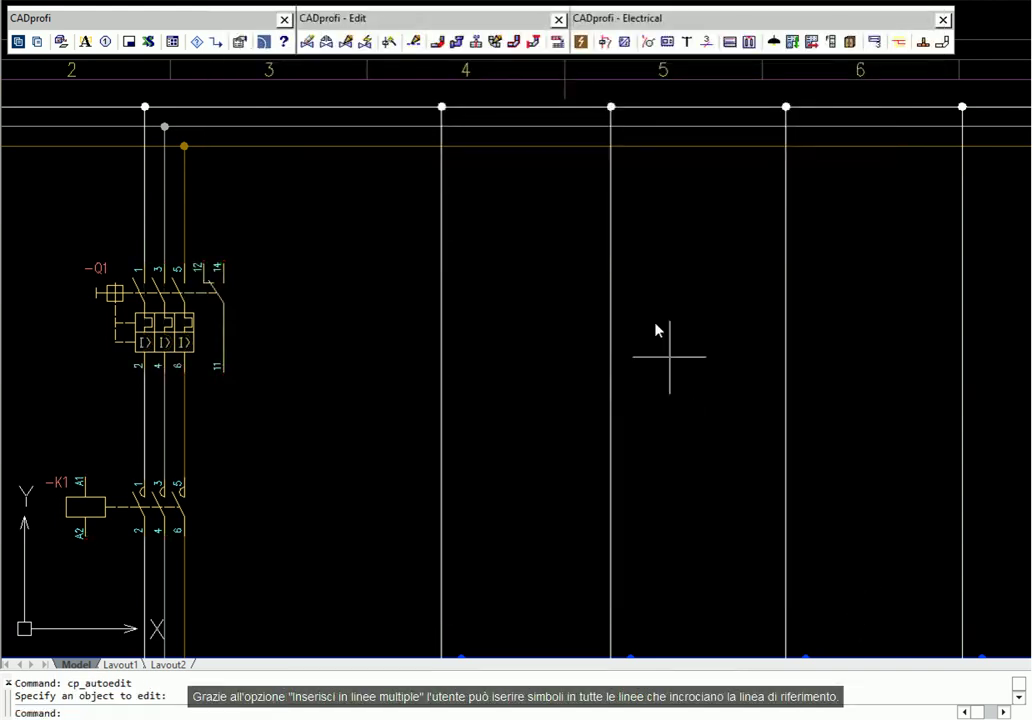
click(604, 44)
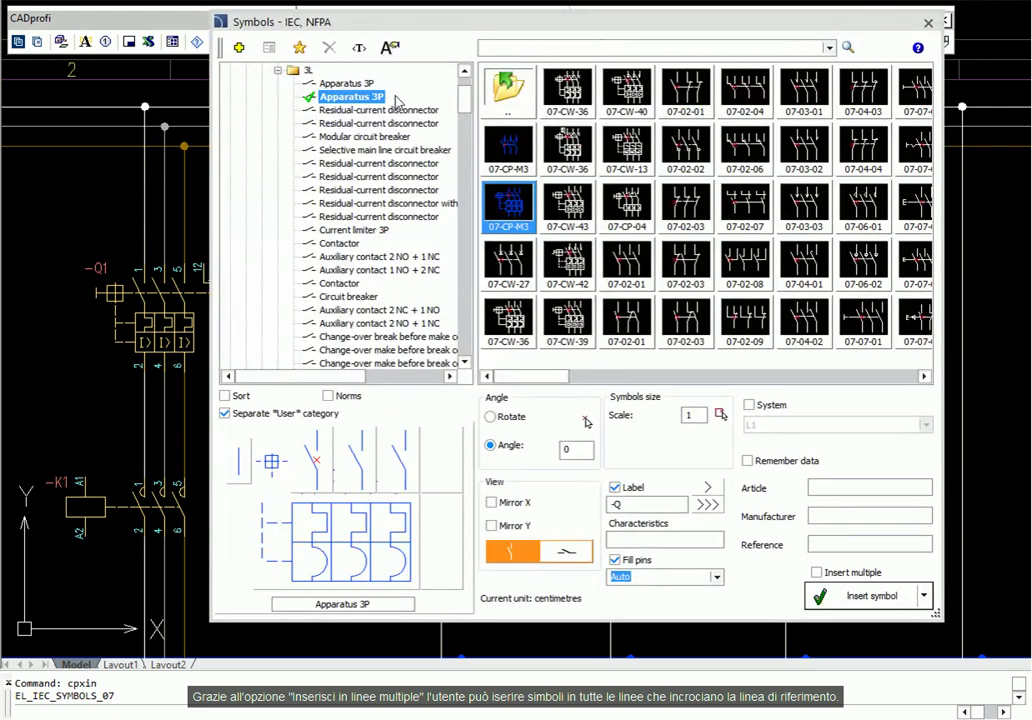
Insert 1L modular circuit breakers (07-CN-01) into all four circuit lines as -F1 to -F4
scroll(340, 110, up, 2)
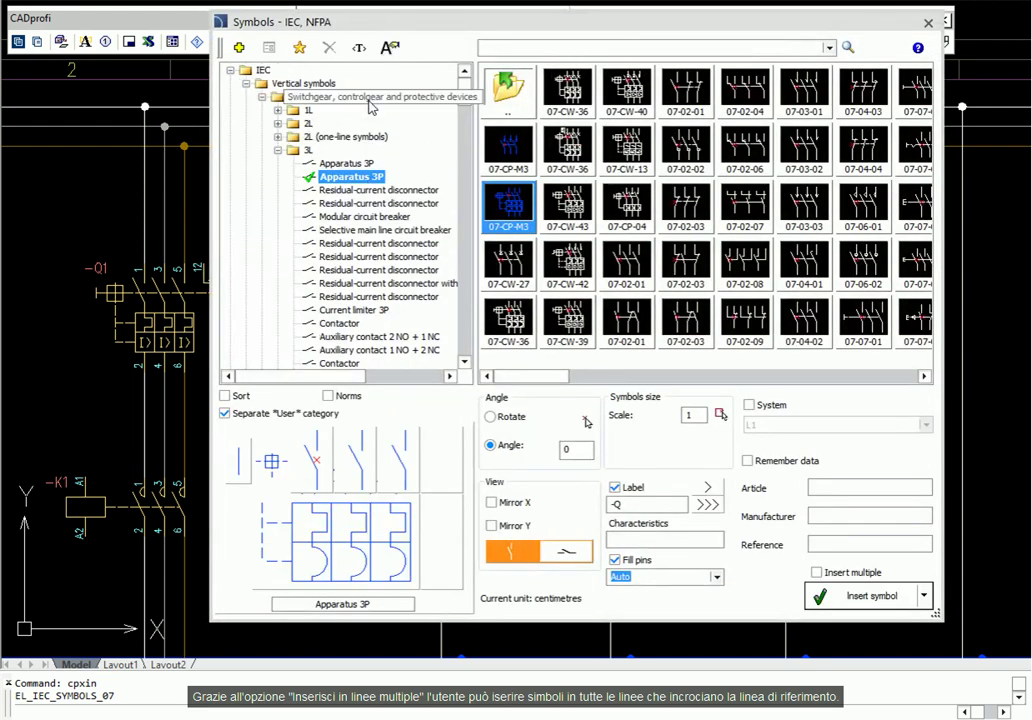
click(295, 112)
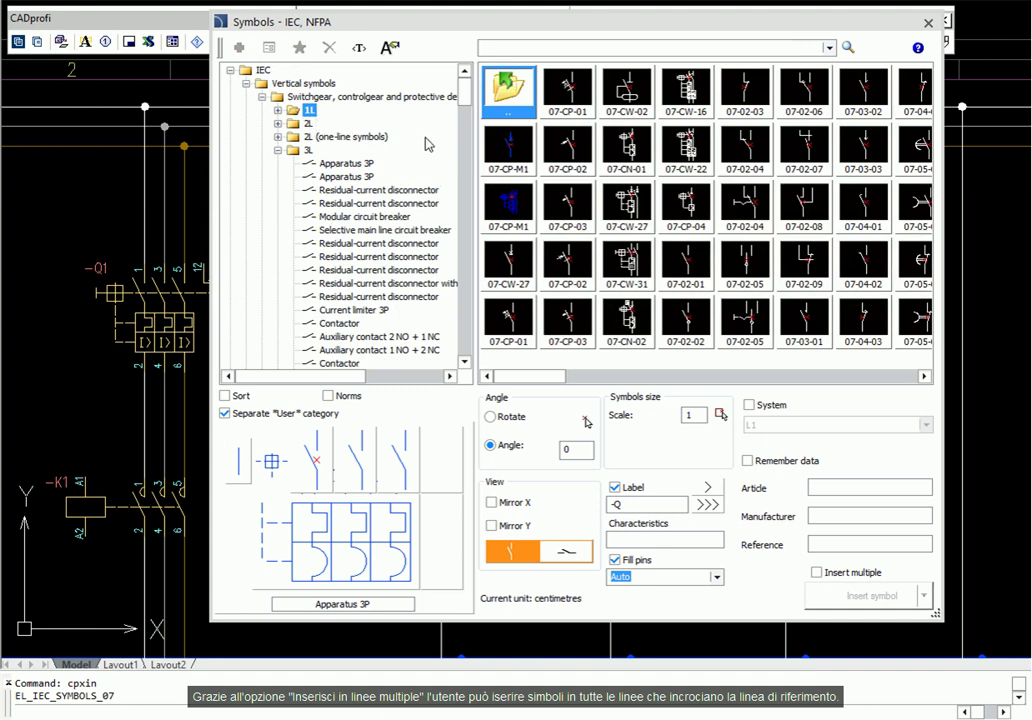
click(628, 152)
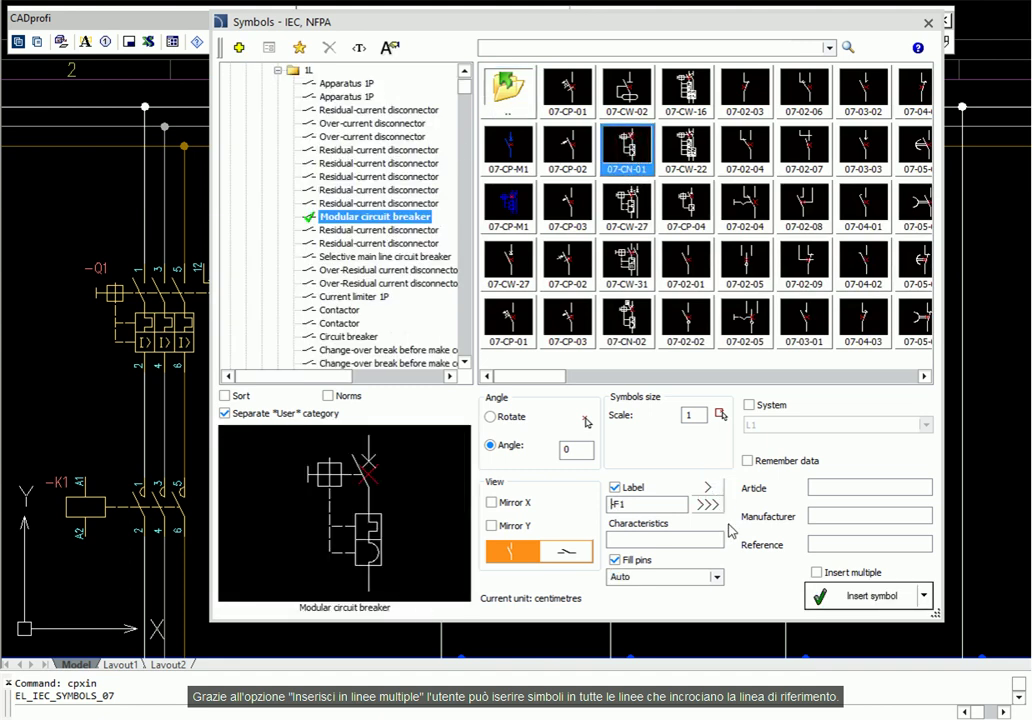
click(922, 597)
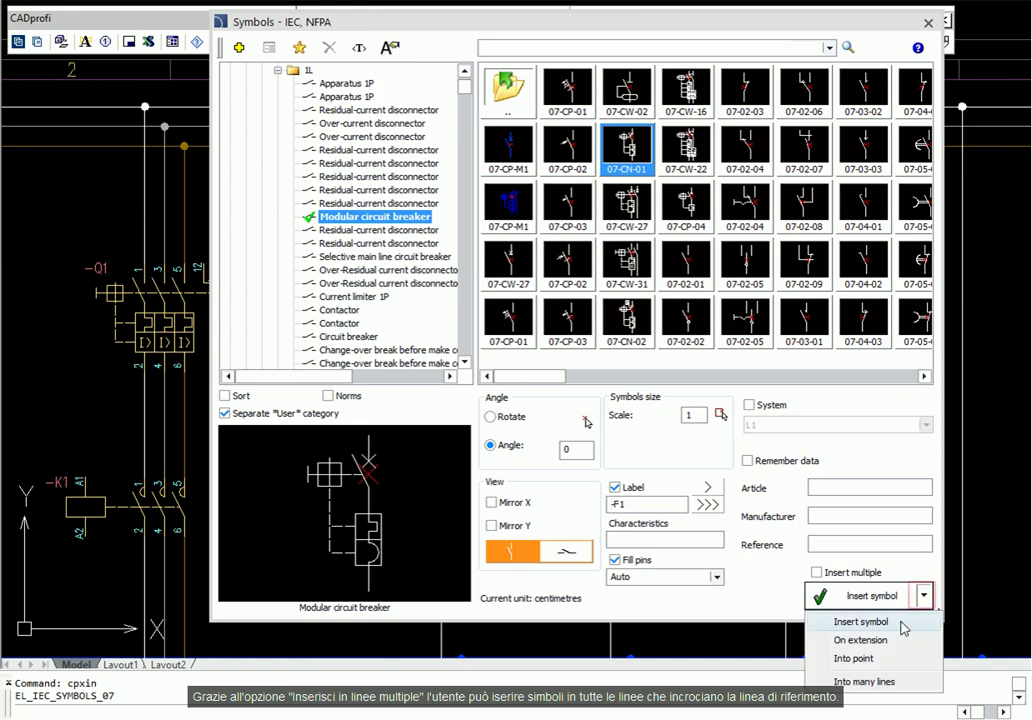
click(881, 684)
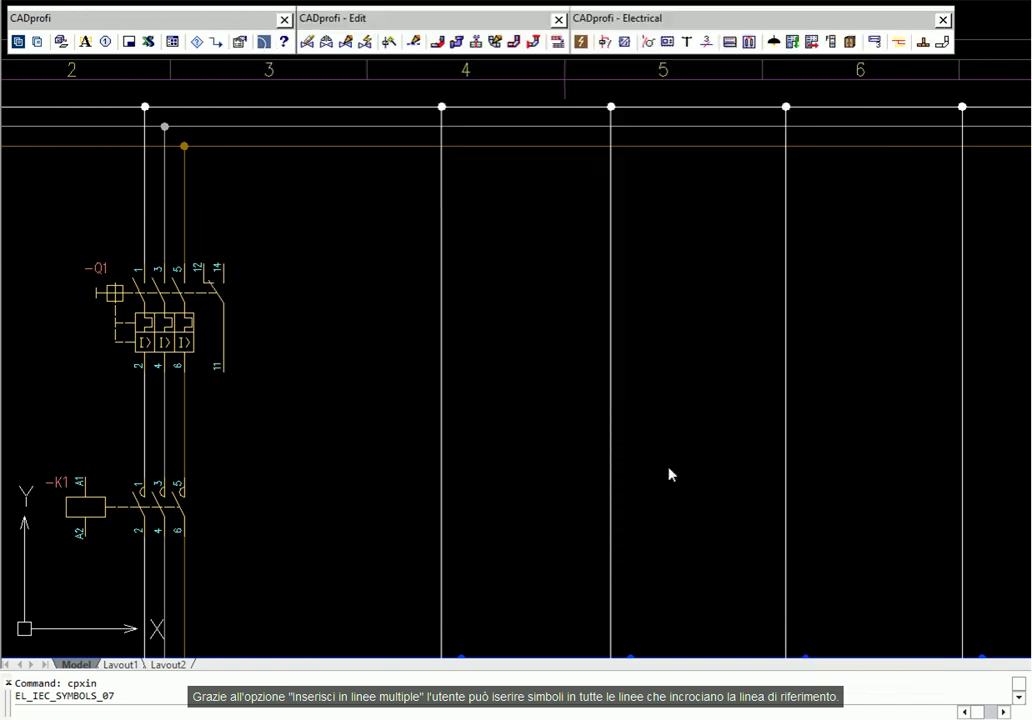
click(406, 290)
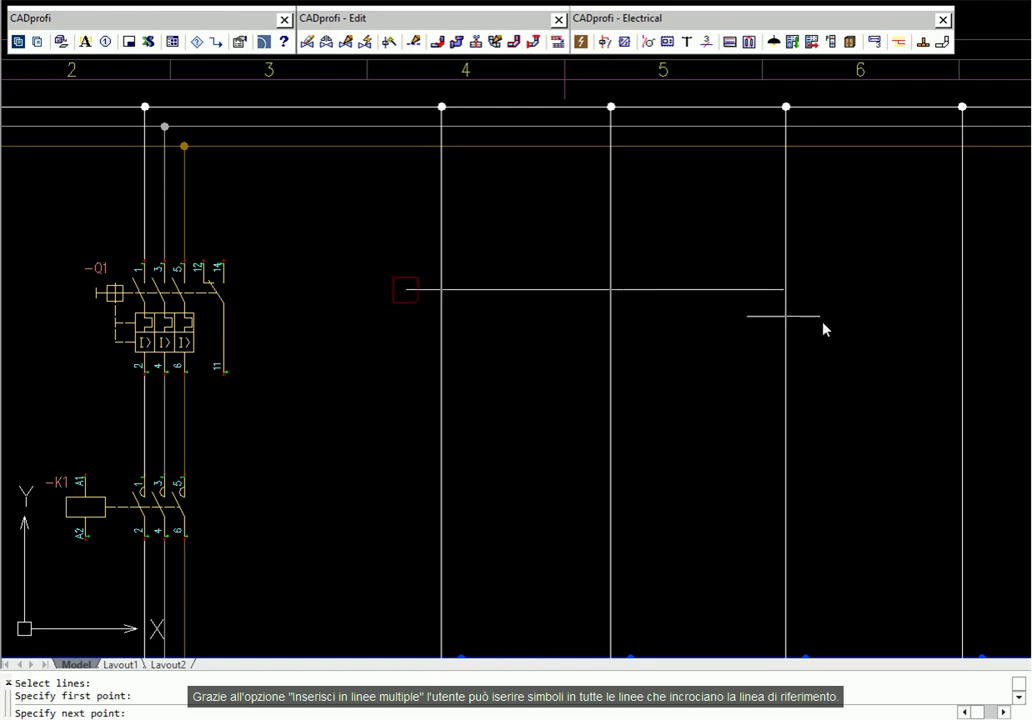
click(1001, 291)
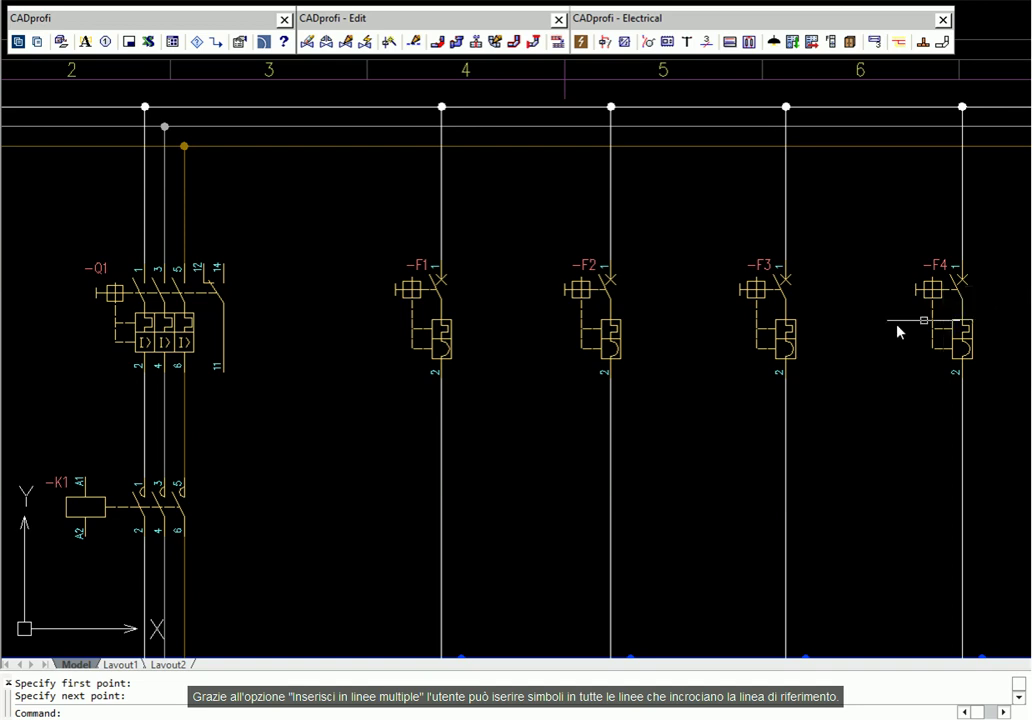
Delete breaker -F4 from the fourth circuit line
click(307, 48)
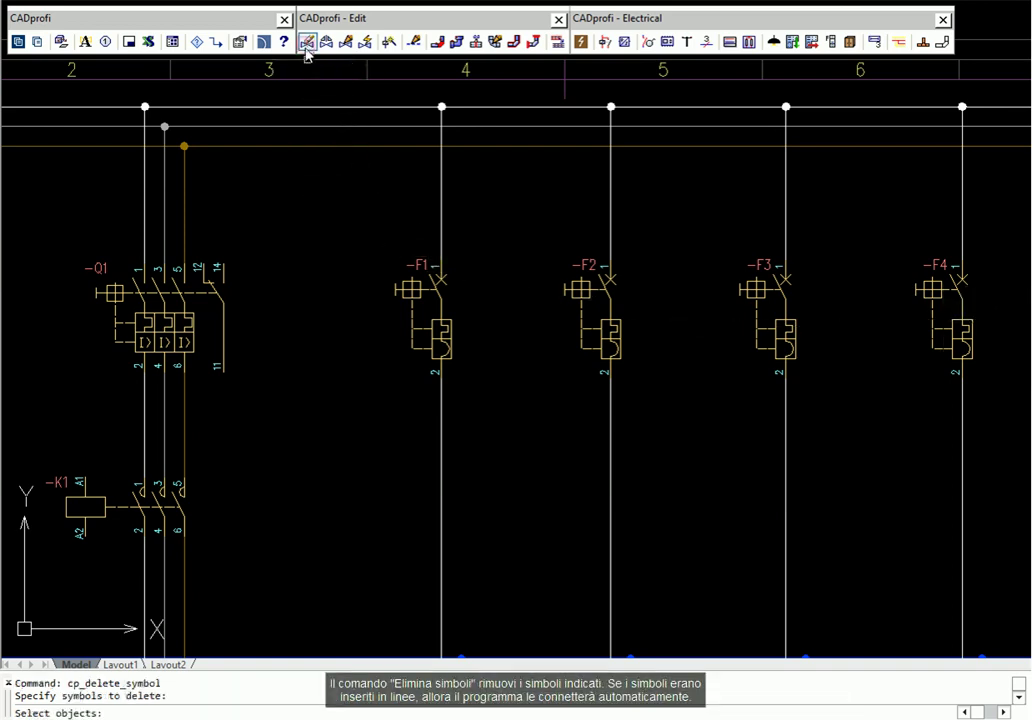
click(929, 296)
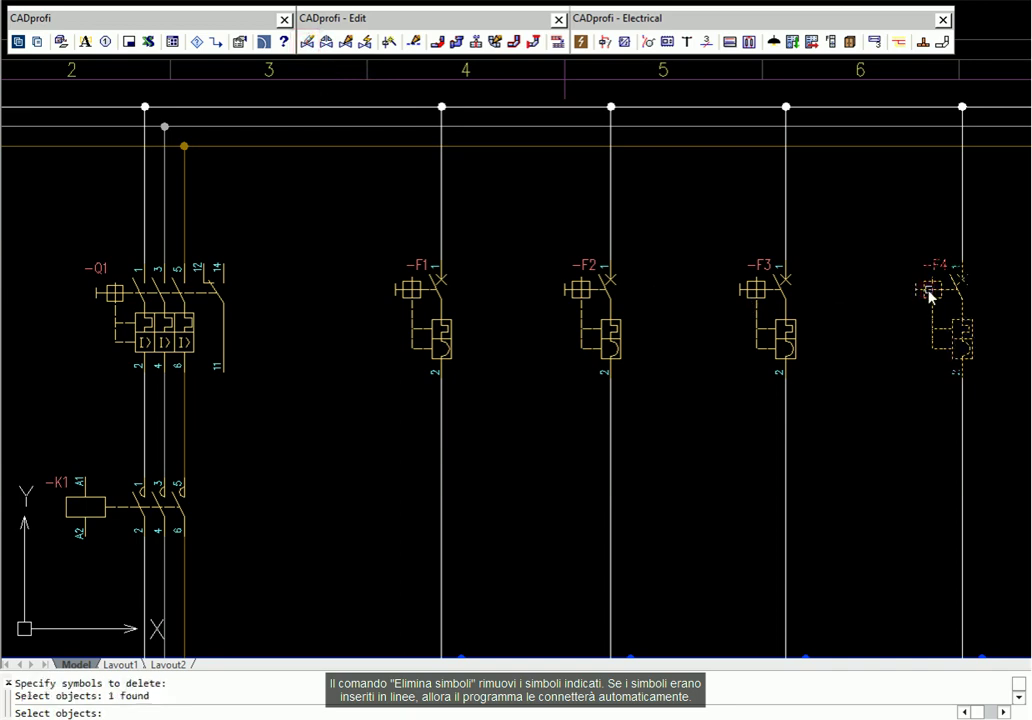
key(Return)
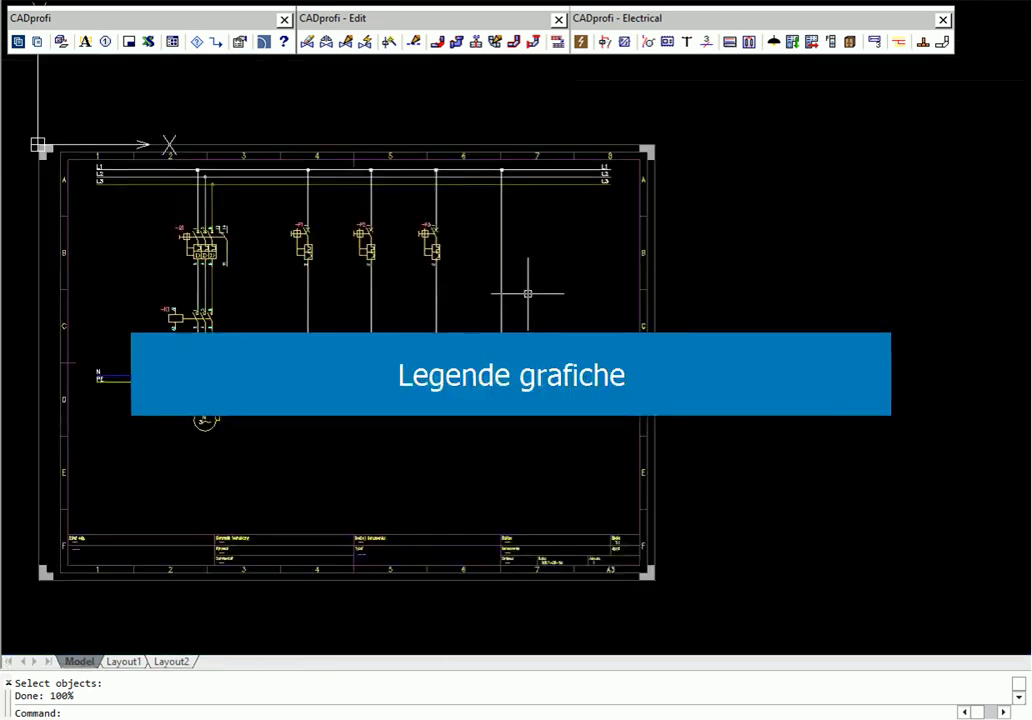
Build a Block-sorted bill of materials for the schematic and place its legend table beside the frame
click(148, 42)
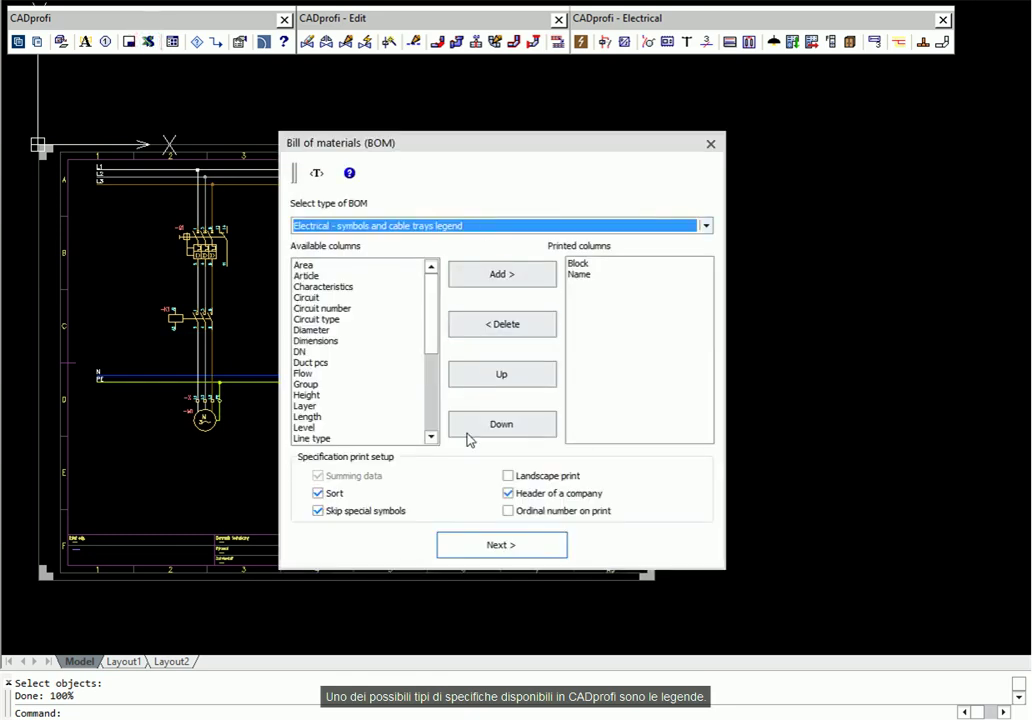
click(470, 546)
click(696, 620)
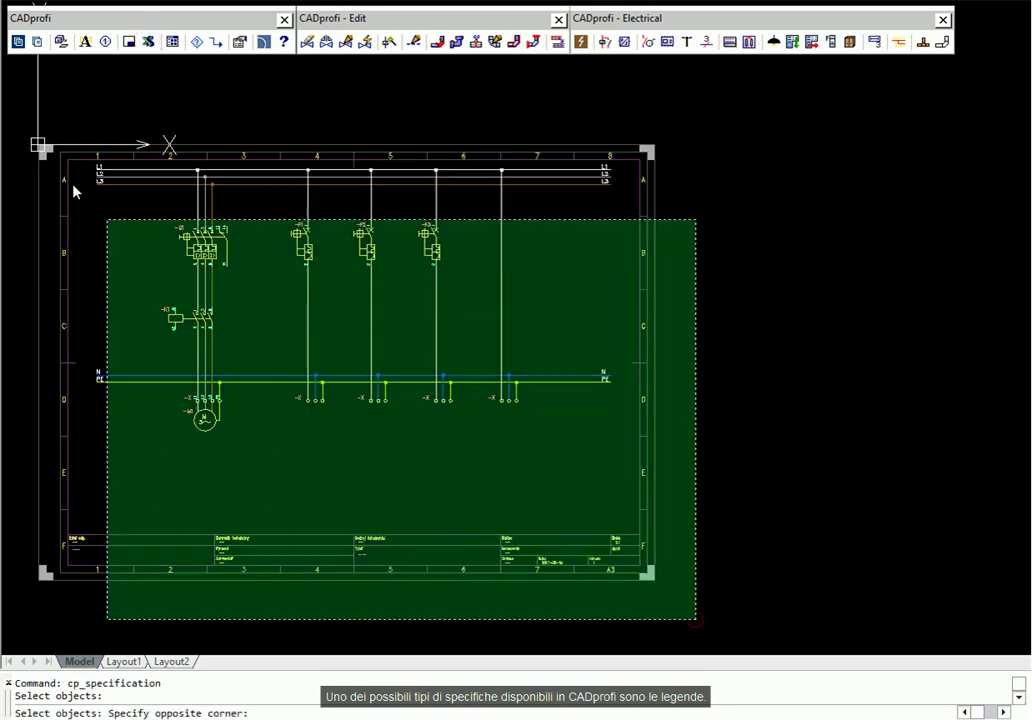
click(20, 112)
key(Return)
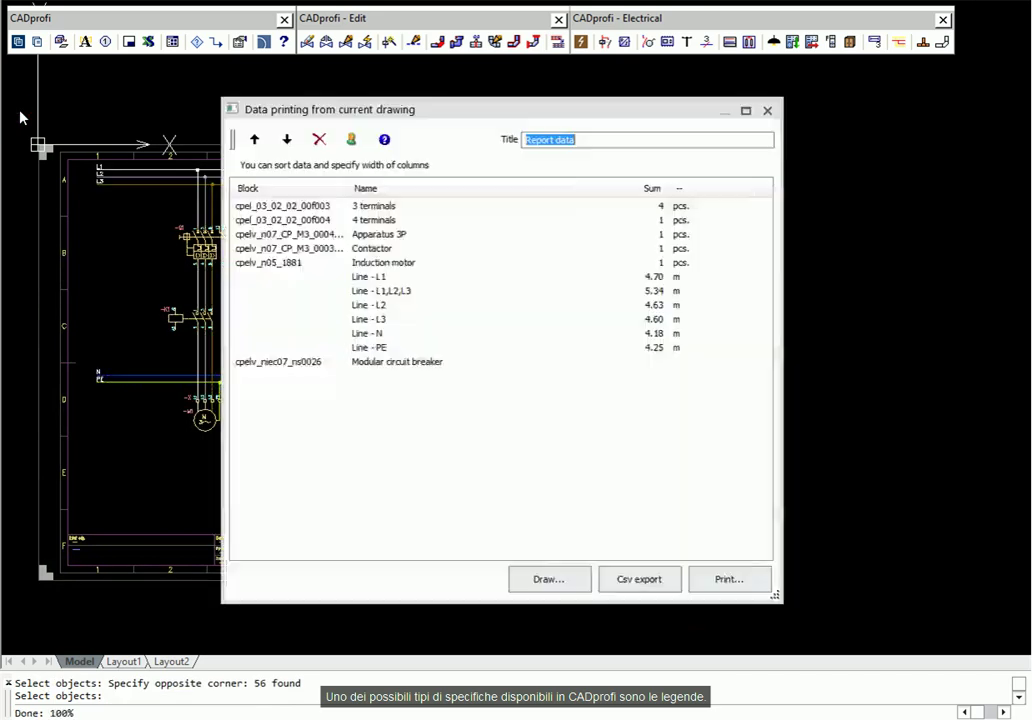
click(248, 190)
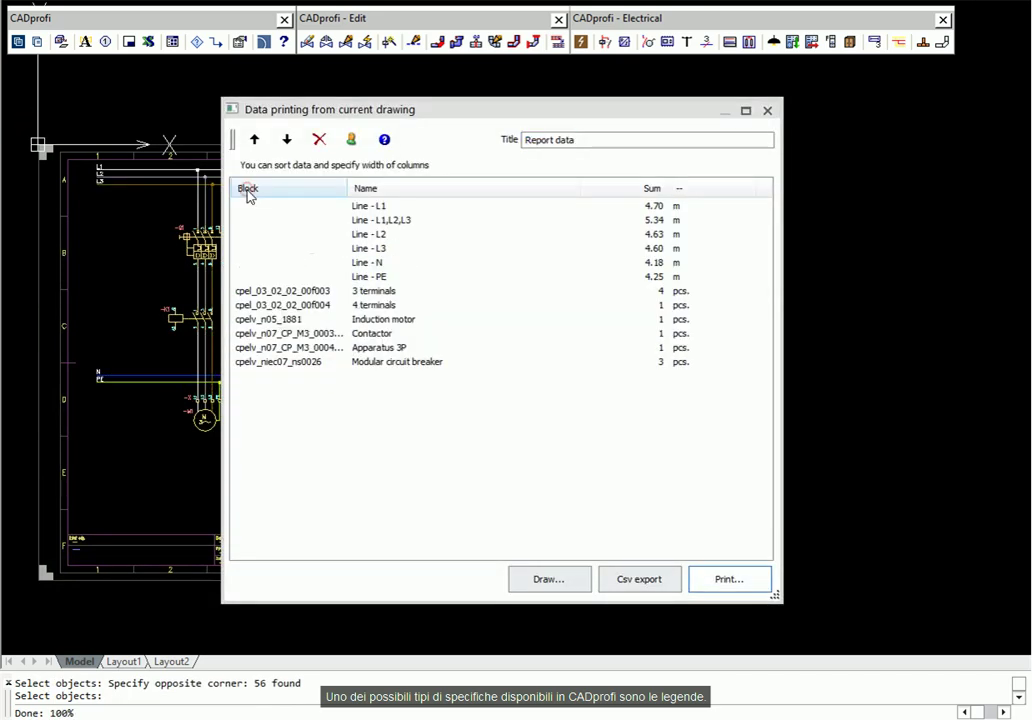
click(575, 579)
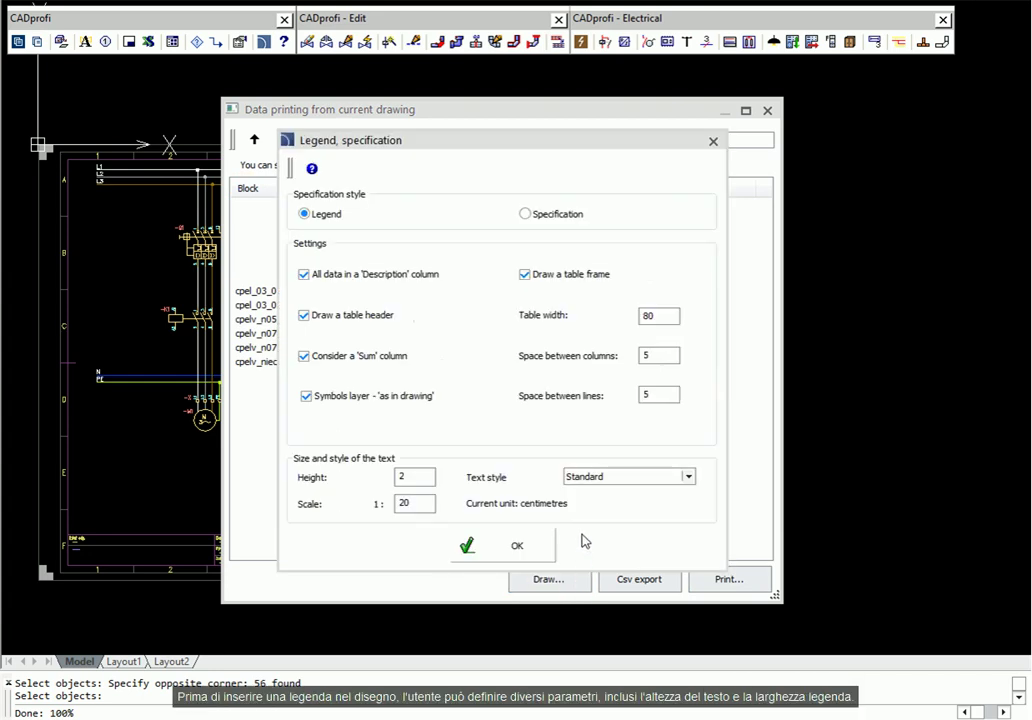
click(496, 548)
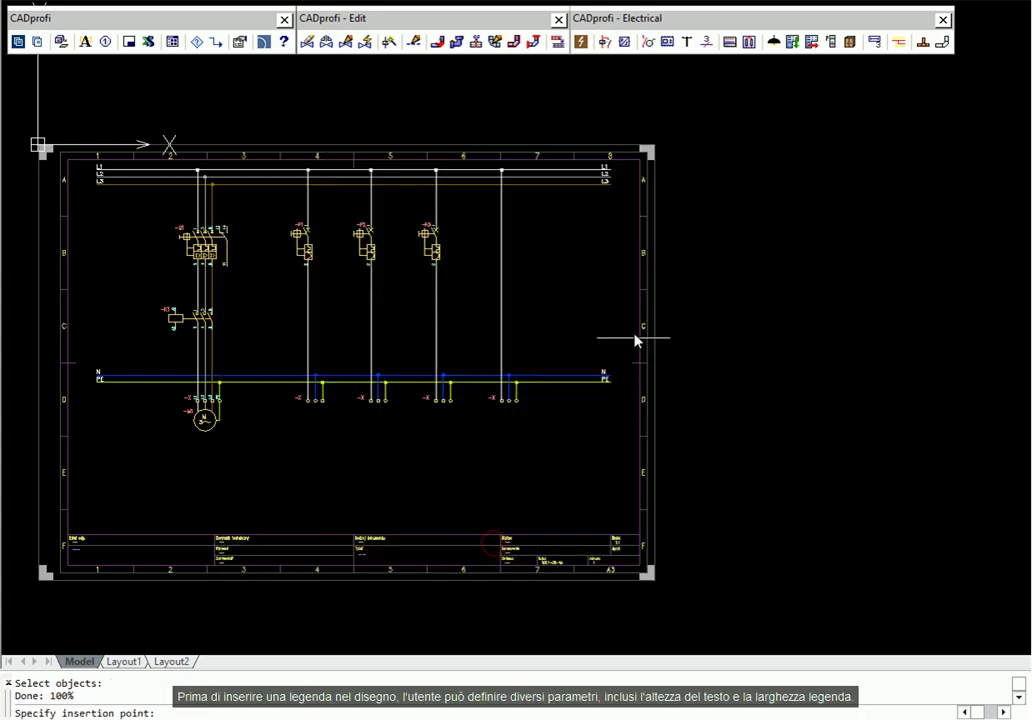
click(701, 146)
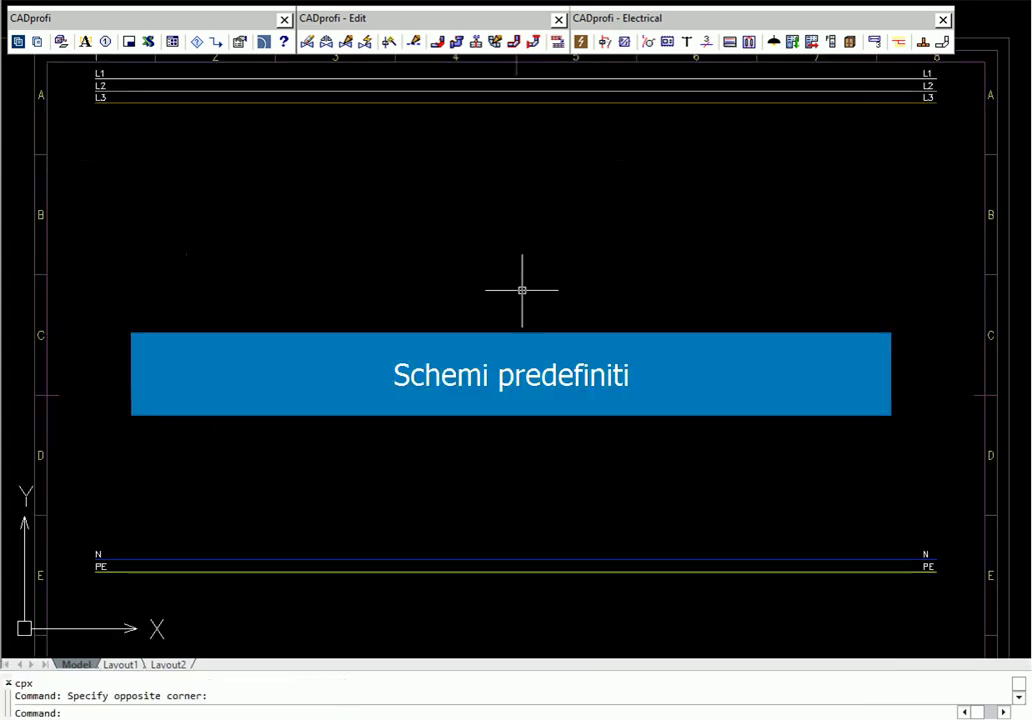
Place the heavy-starting-duty direct-on-line motor scheme, with Renumber enabled, onto the frame's supply lines
click(749, 42)
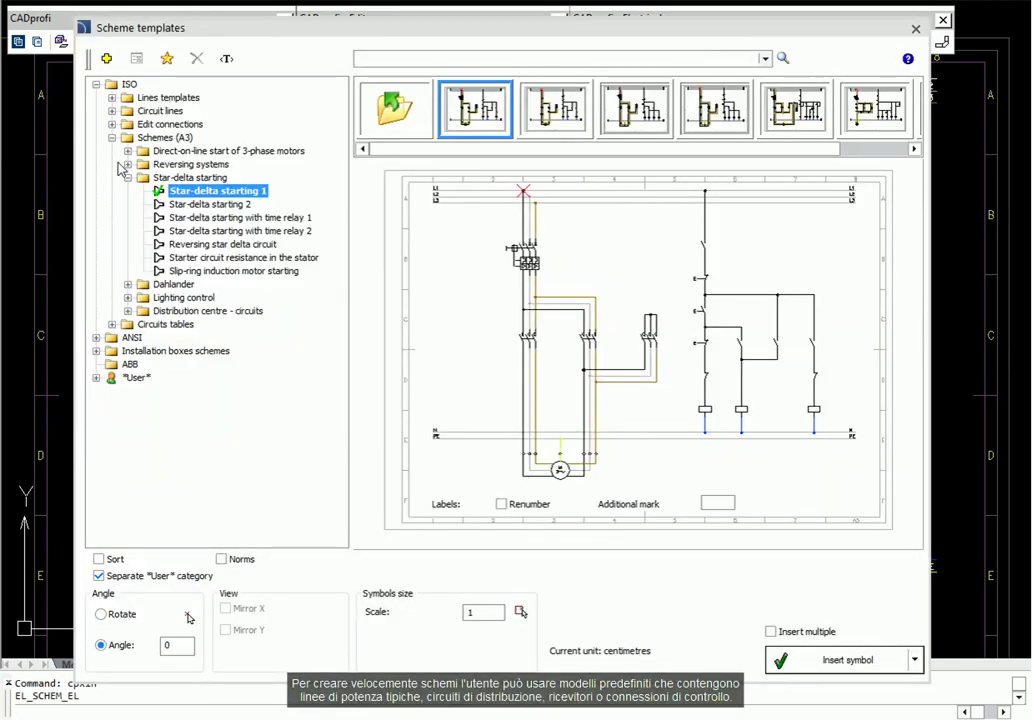
click(127, 151)
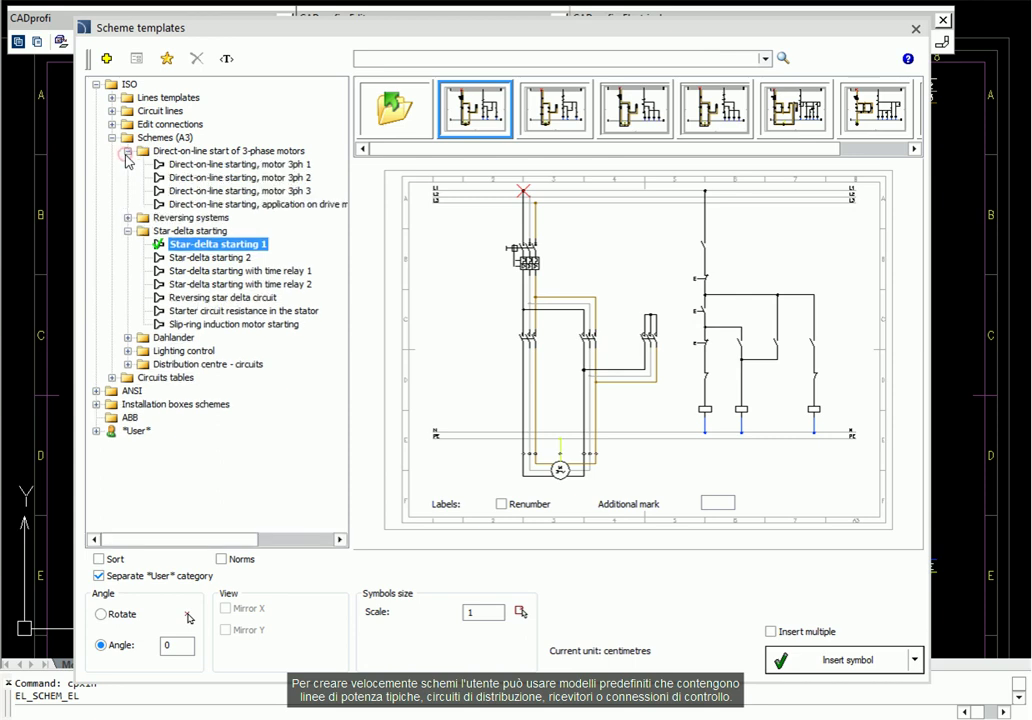
click(190, 206)
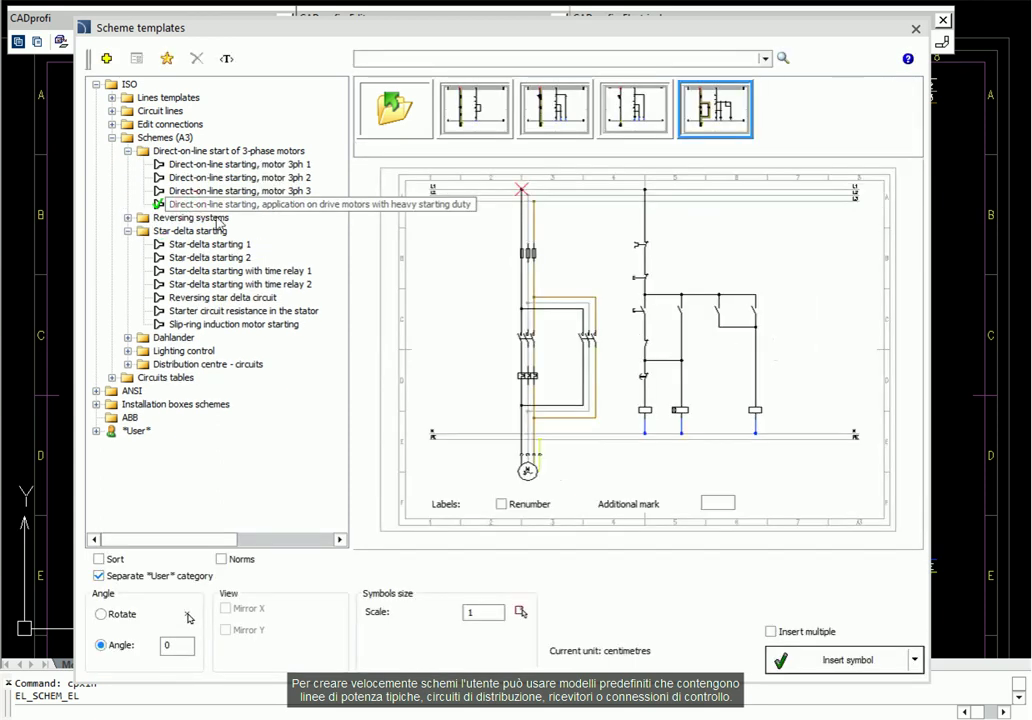
click(501, 505)
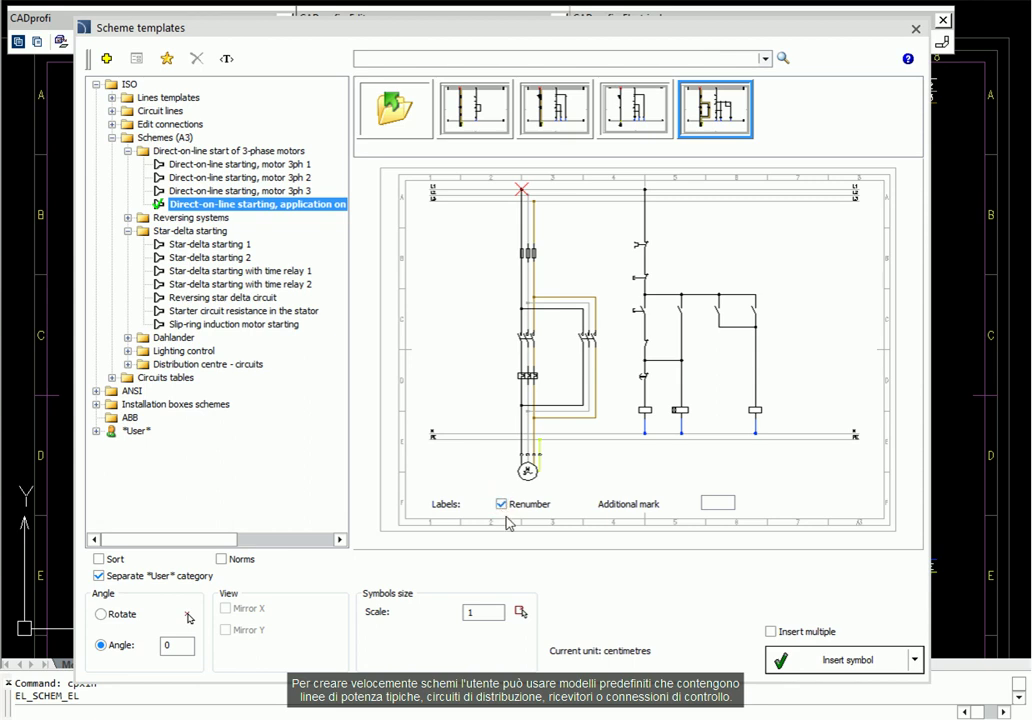
click(817, 664)
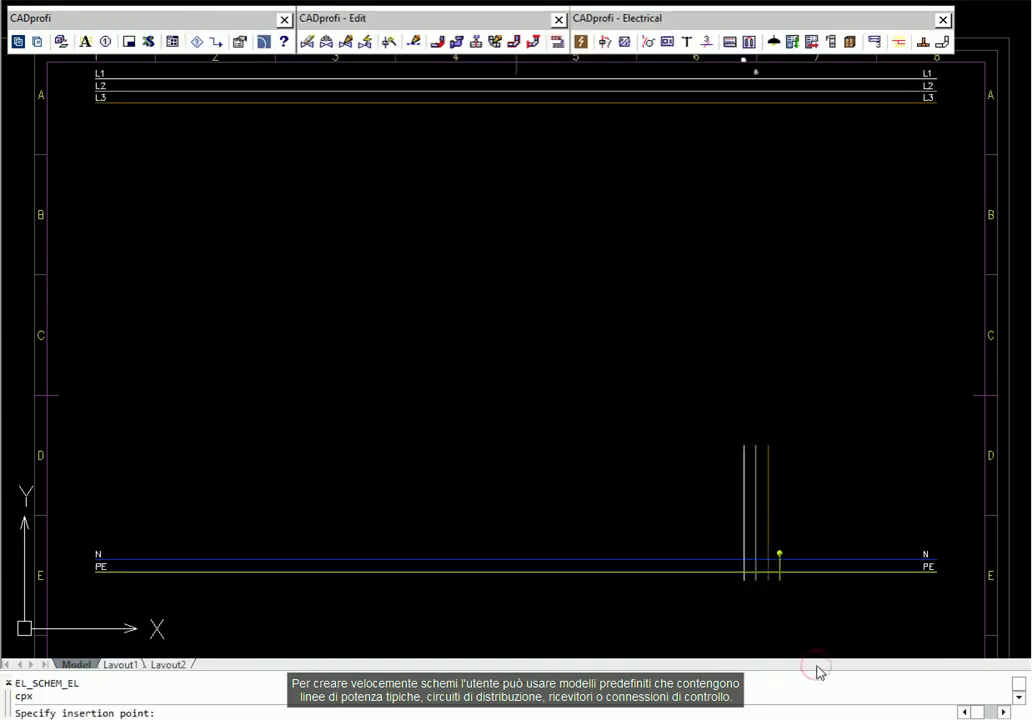
click(230, 79)
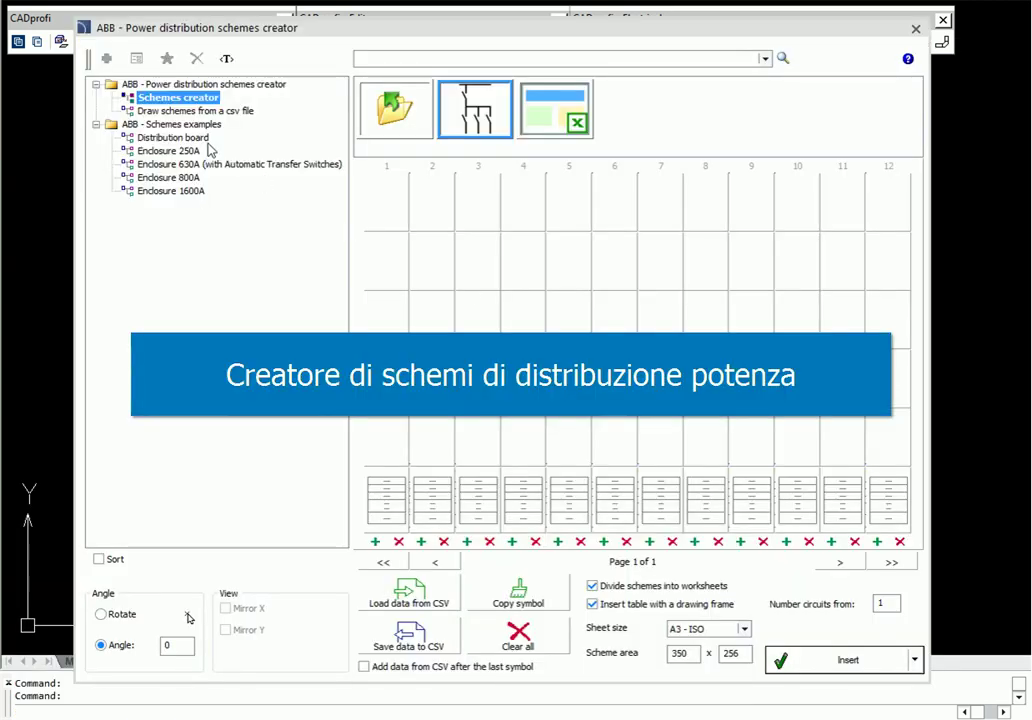
Load the ABB Distribution board example, add a 3CO E259 installation relay in circuit 6, and place it
click(185, 139)
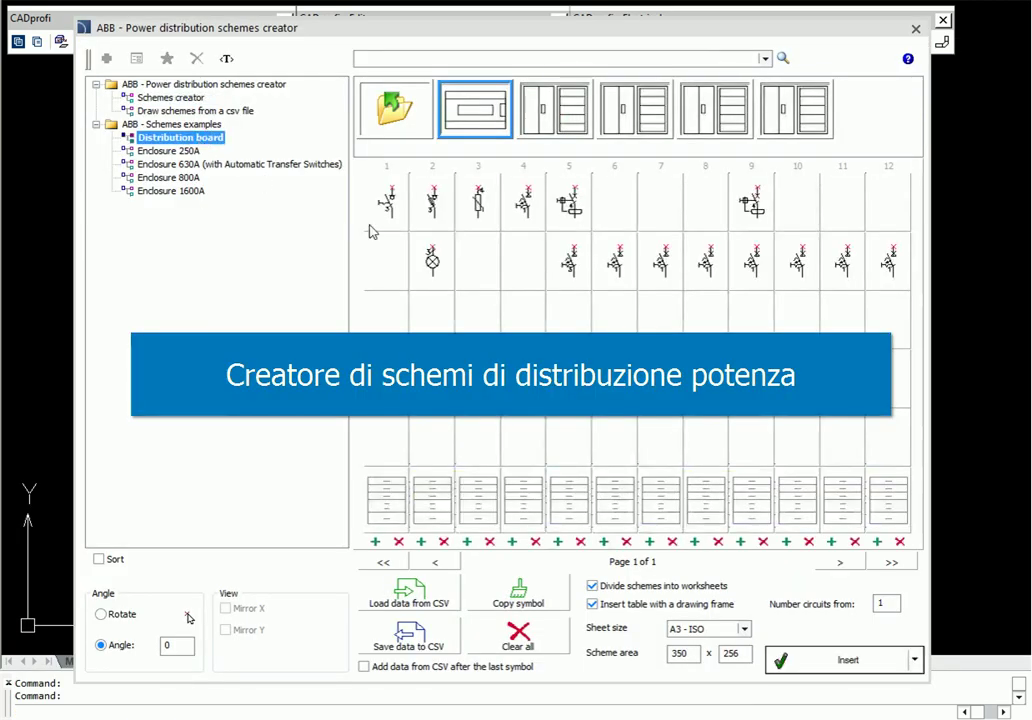
click(606, 327)
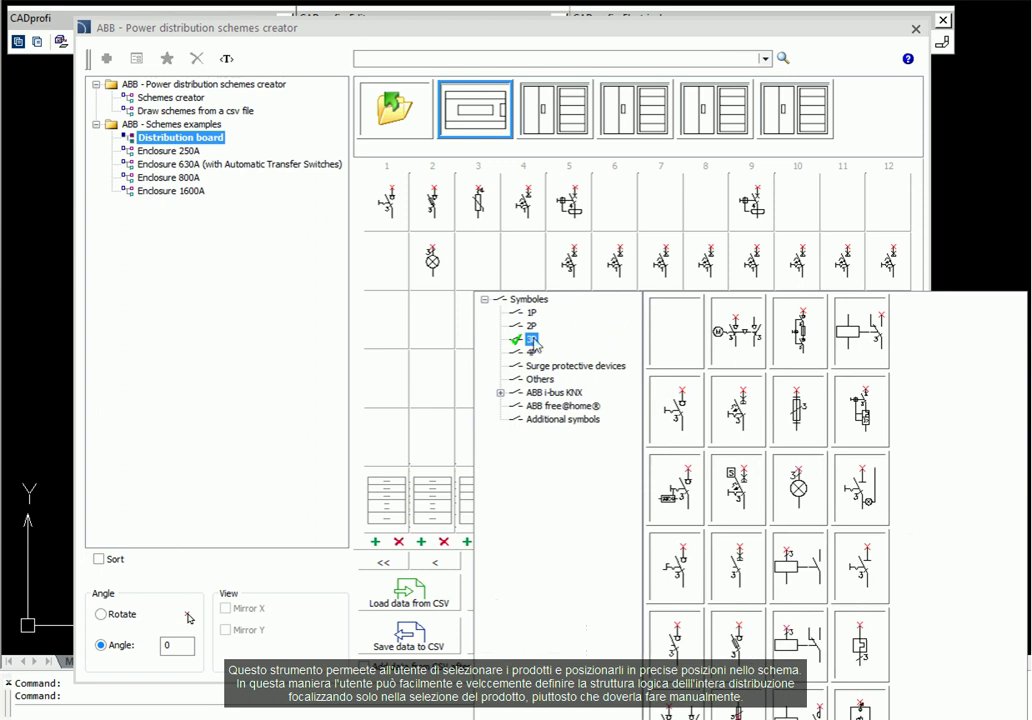
click(870, 357)
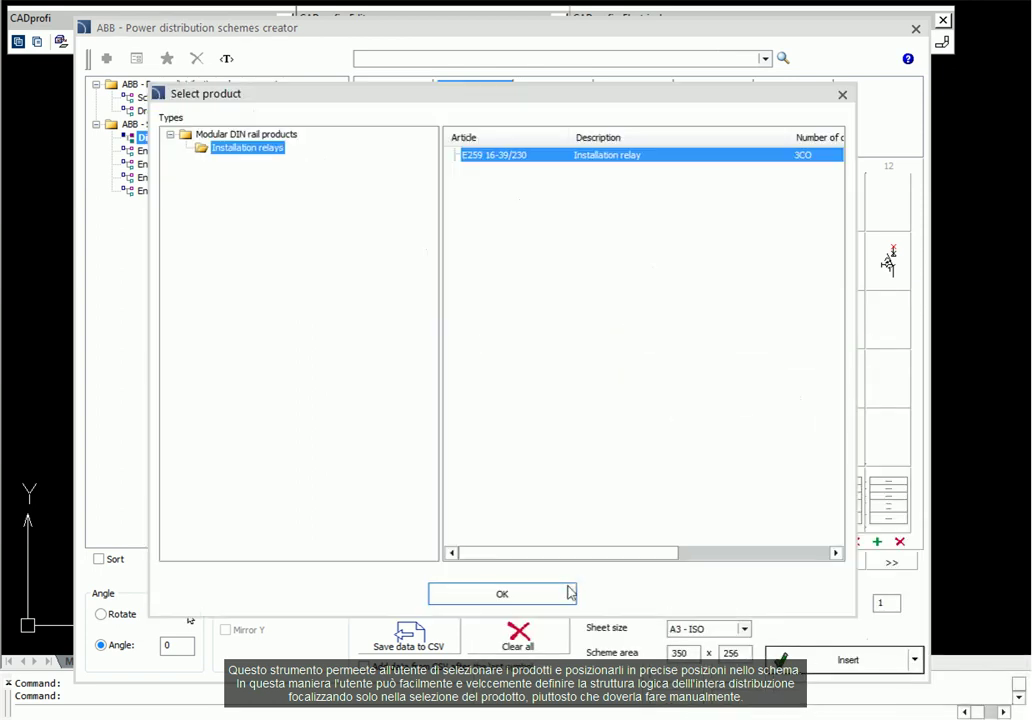
click(566, 598)
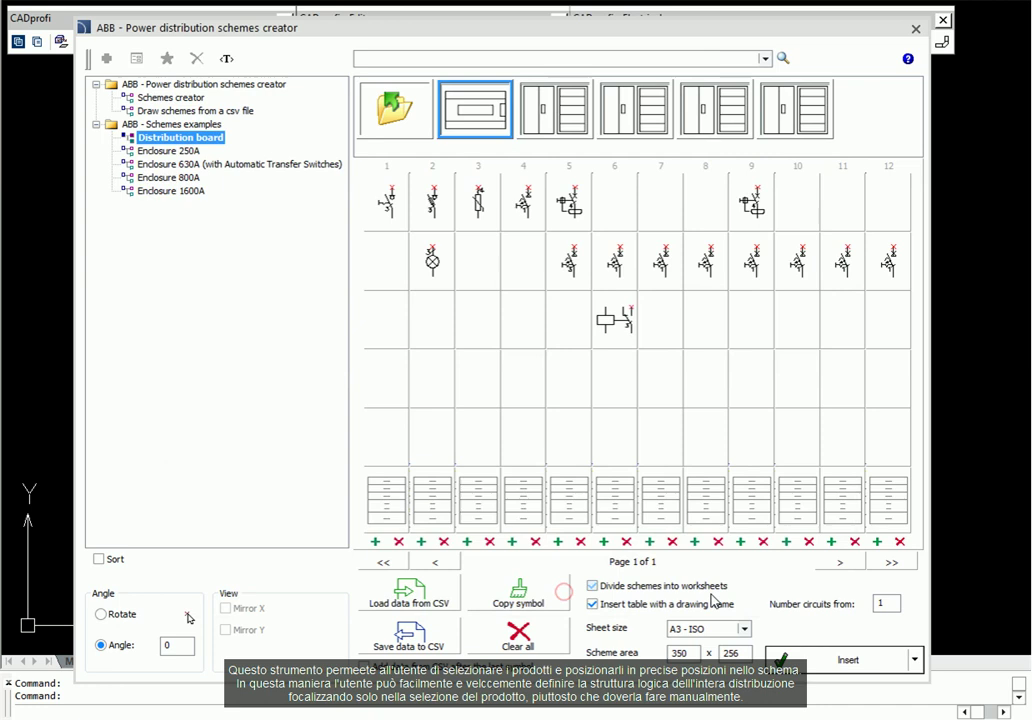
click(815, 665)
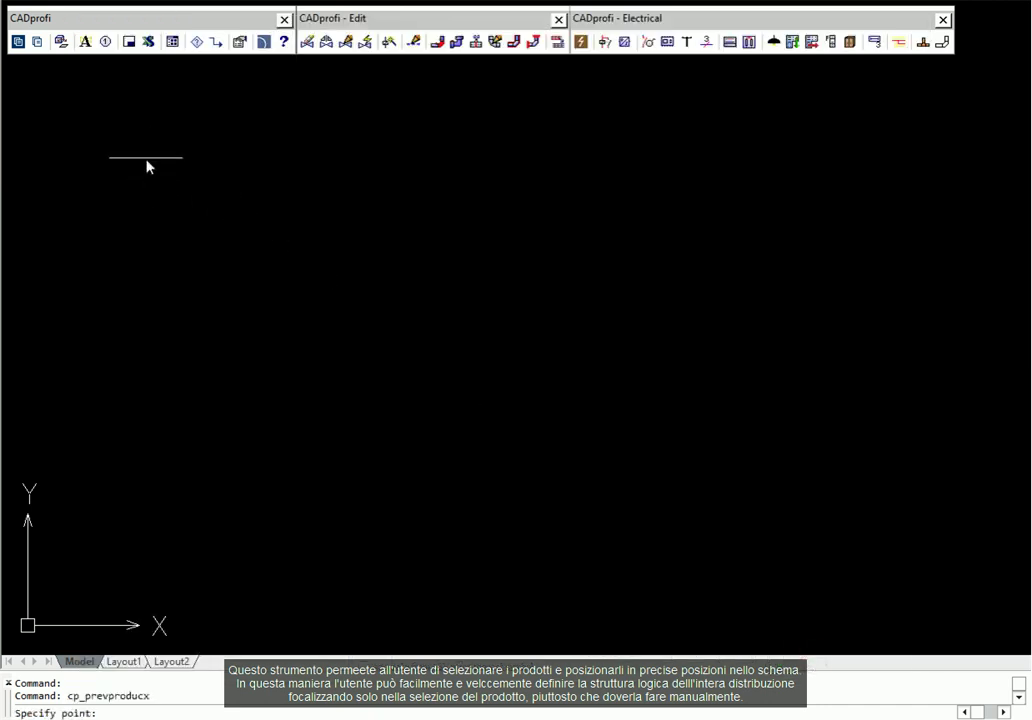
click(142, 112)
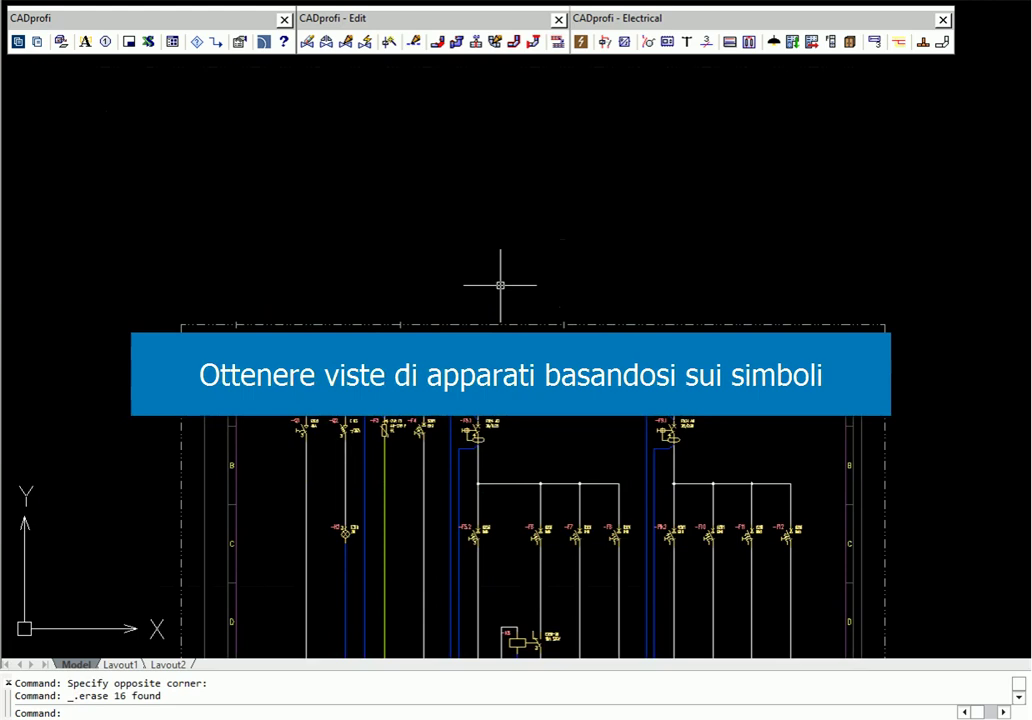
Generate 2D views of the distribution board's 16 symbols and place them in a row above it
click(150, 47)
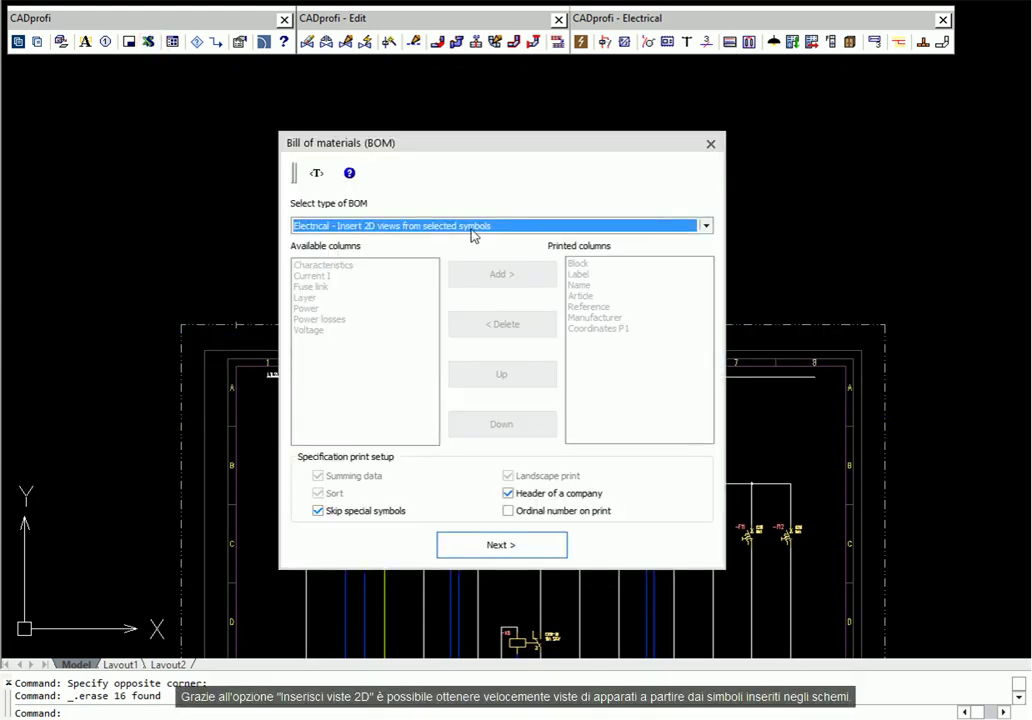
click(501, 545)
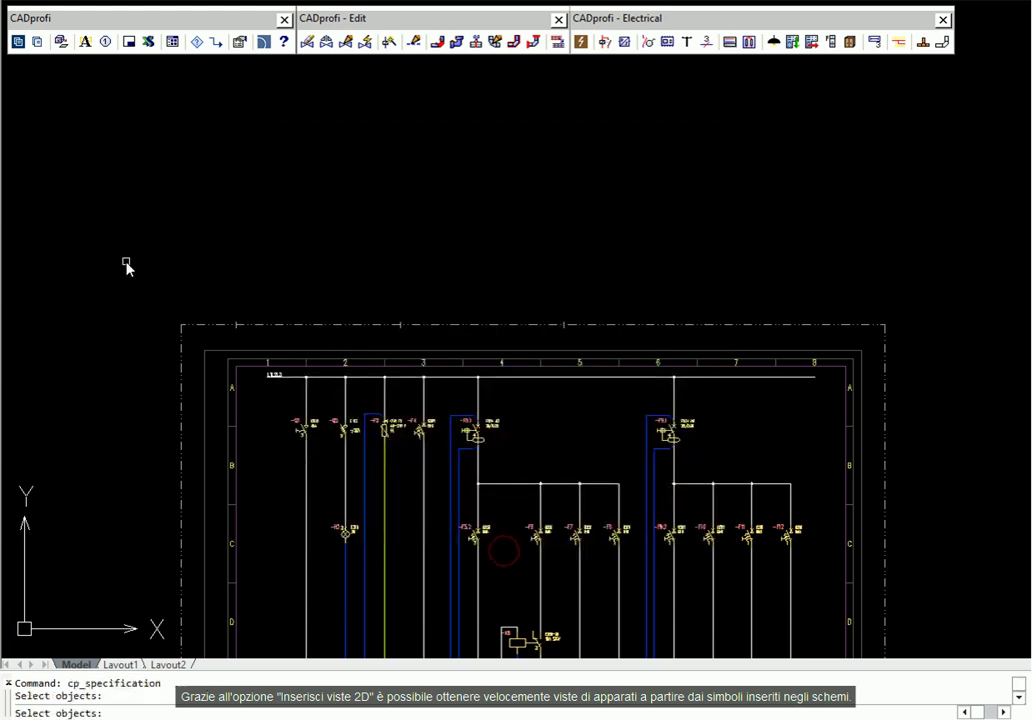
click(126, 262)
click(960, 664)
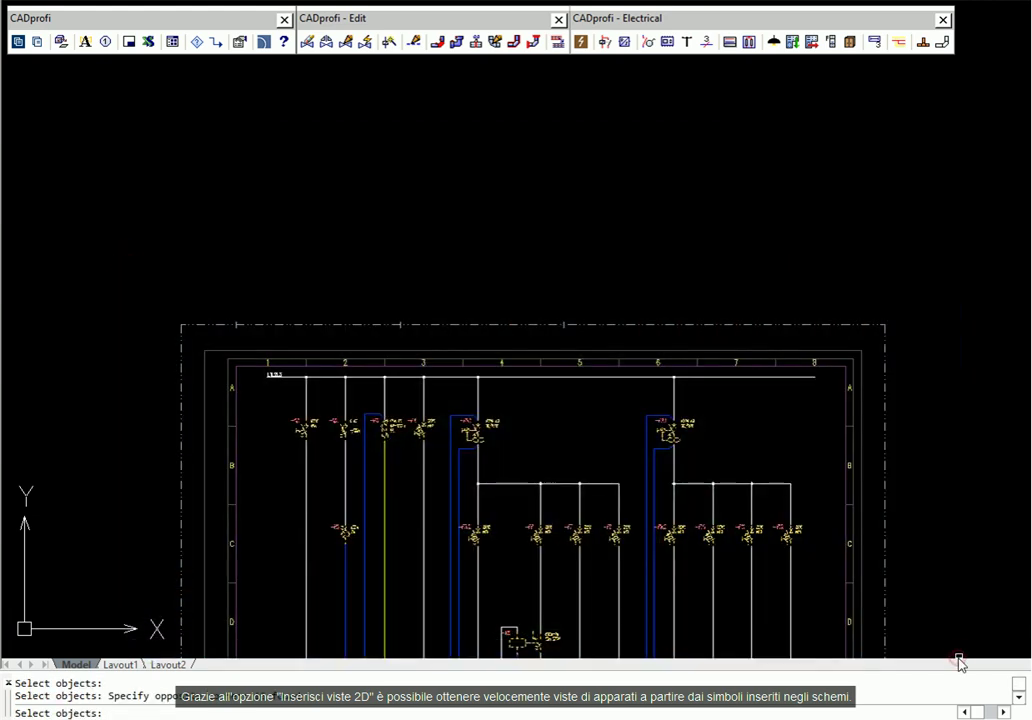
key(Return)
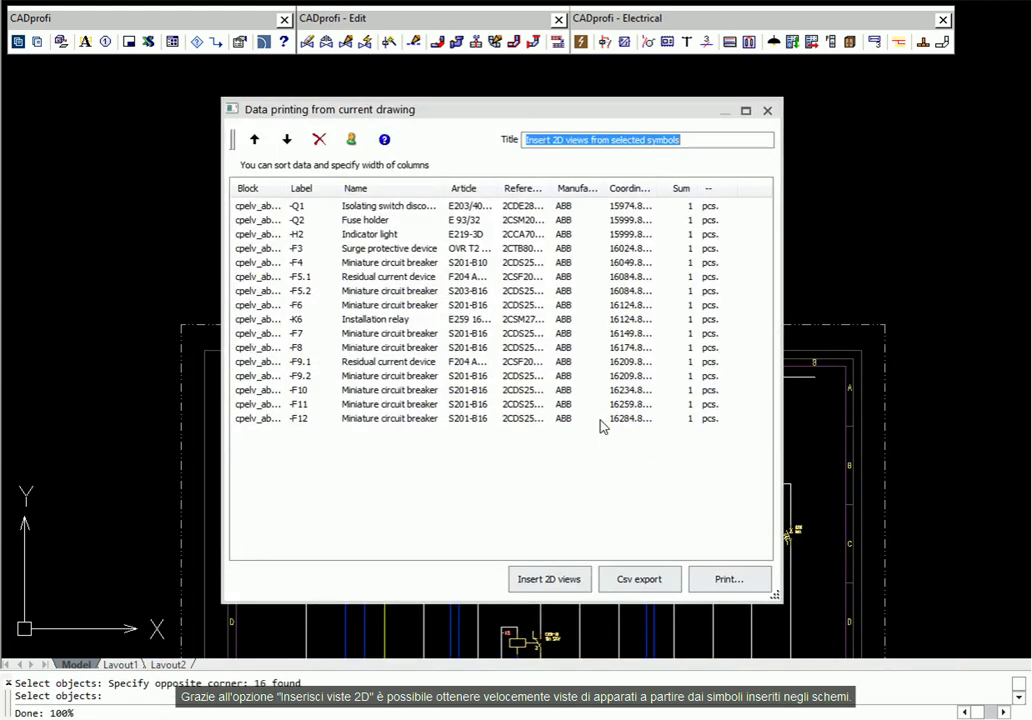
click(541, 580)
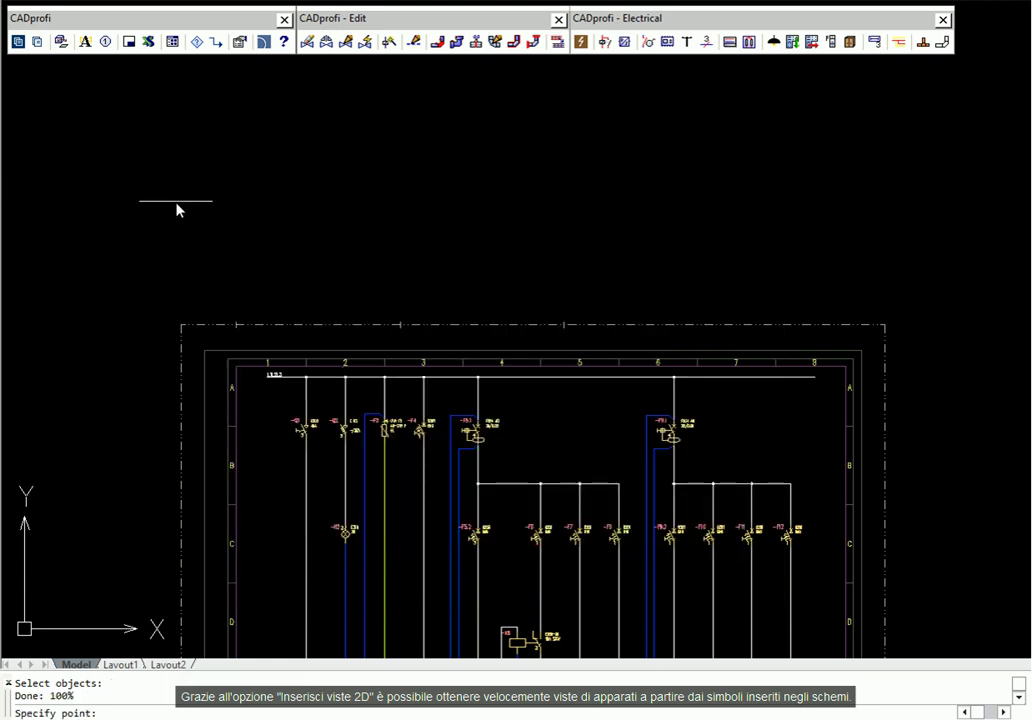
click(176, 208)
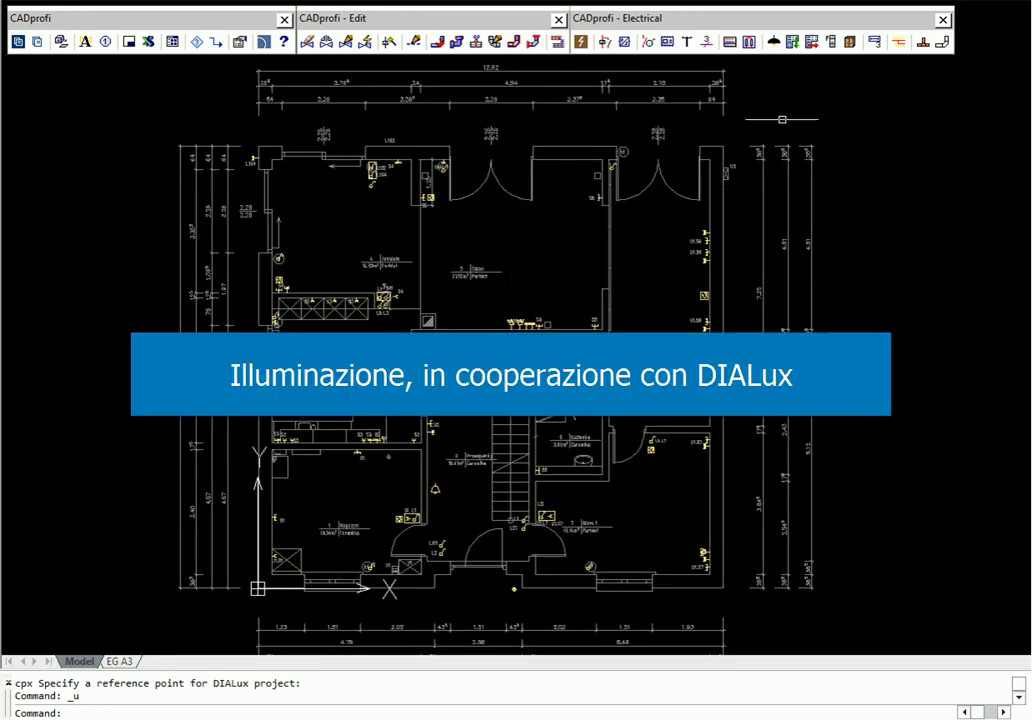
Import the luminaires from Plan-Arch-from-DIALUX-2.stf at the plan's bottom-left corner, without isolines
click(792, 41)
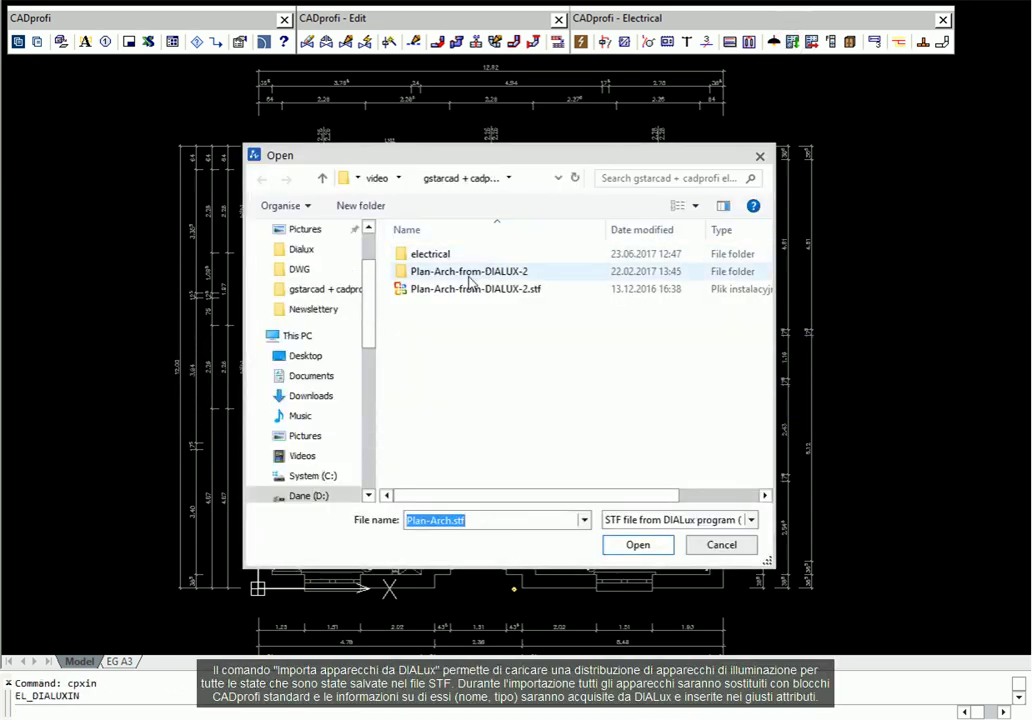
click(463, 289)
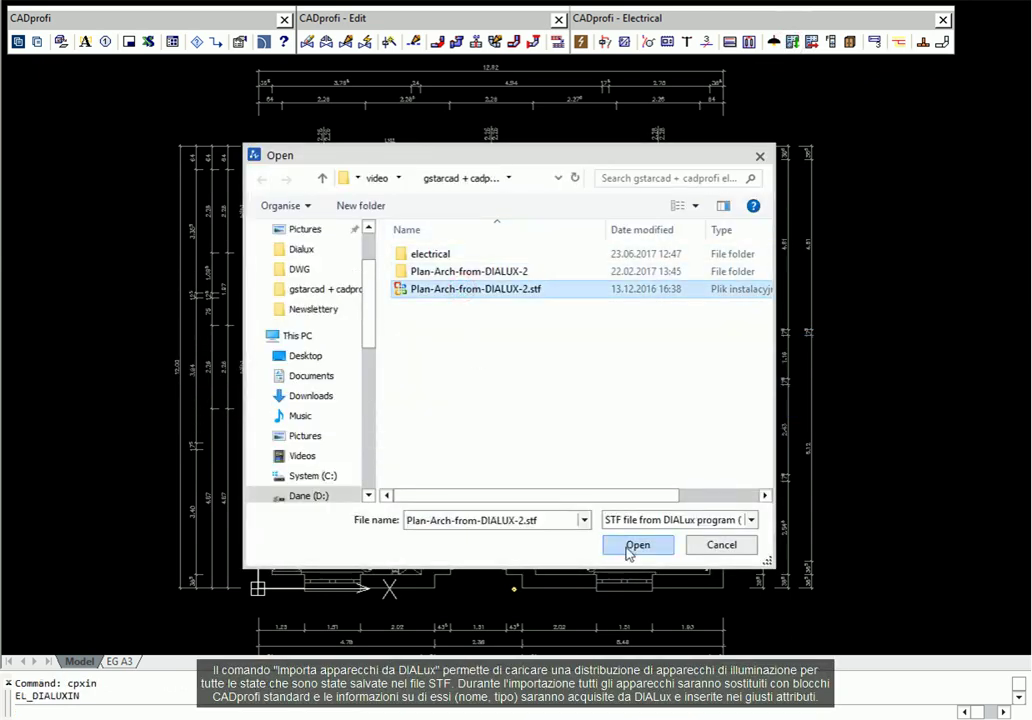
click(629, 553)
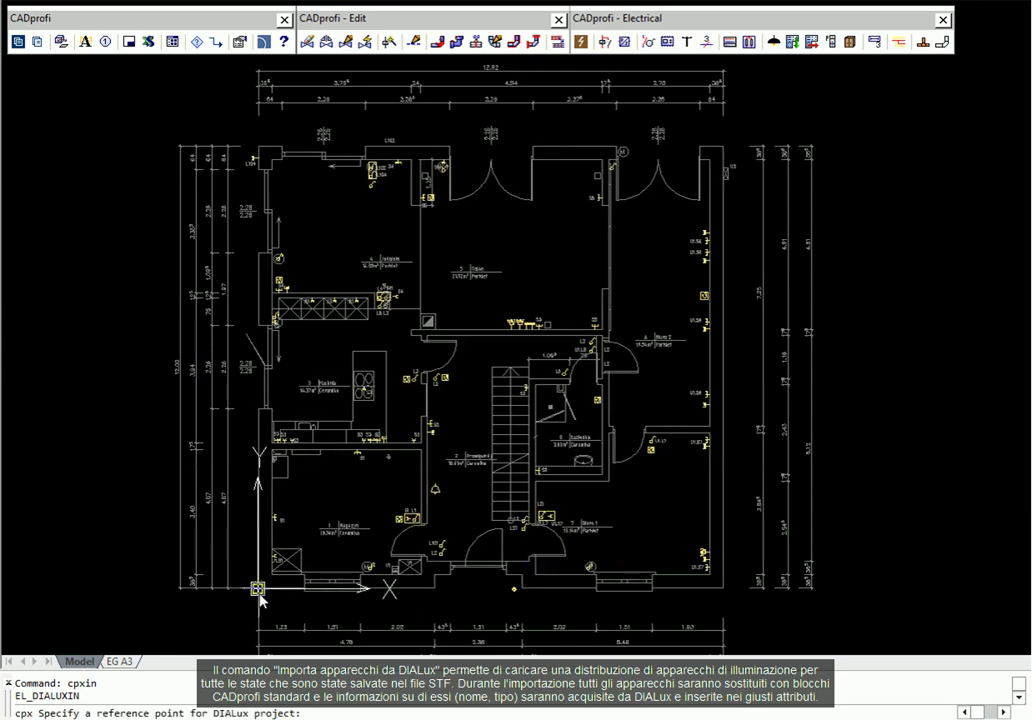
click(257, 591)
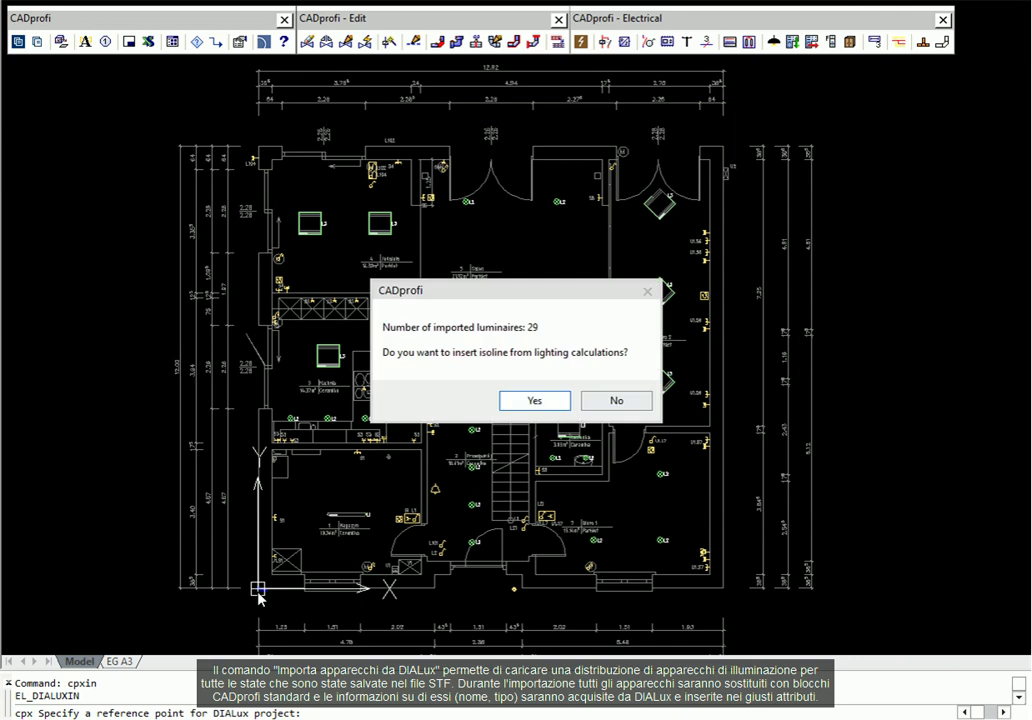
click(625, 401)
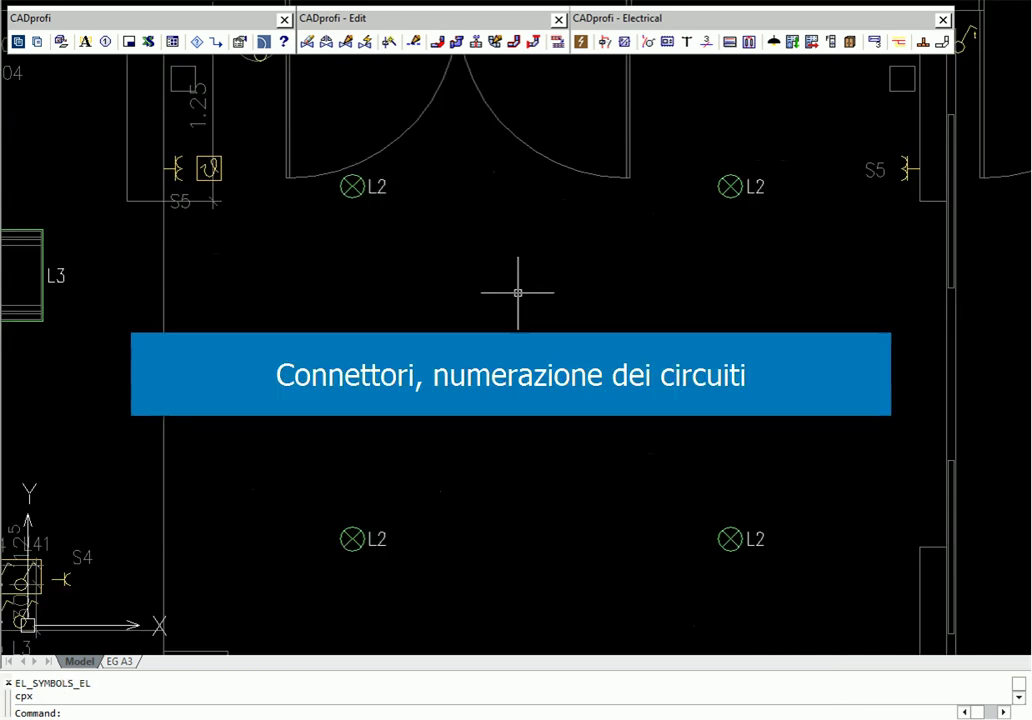
Insert two Connector switch symbols by the right wall using multiple insertion
click(646, 42)
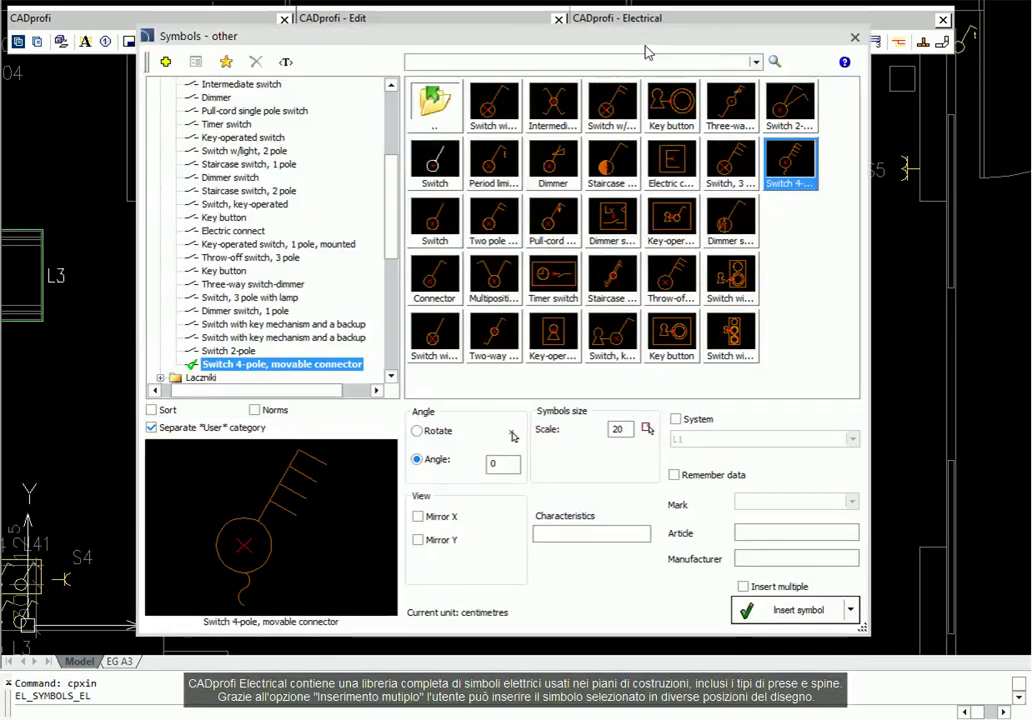
click(427, 283)
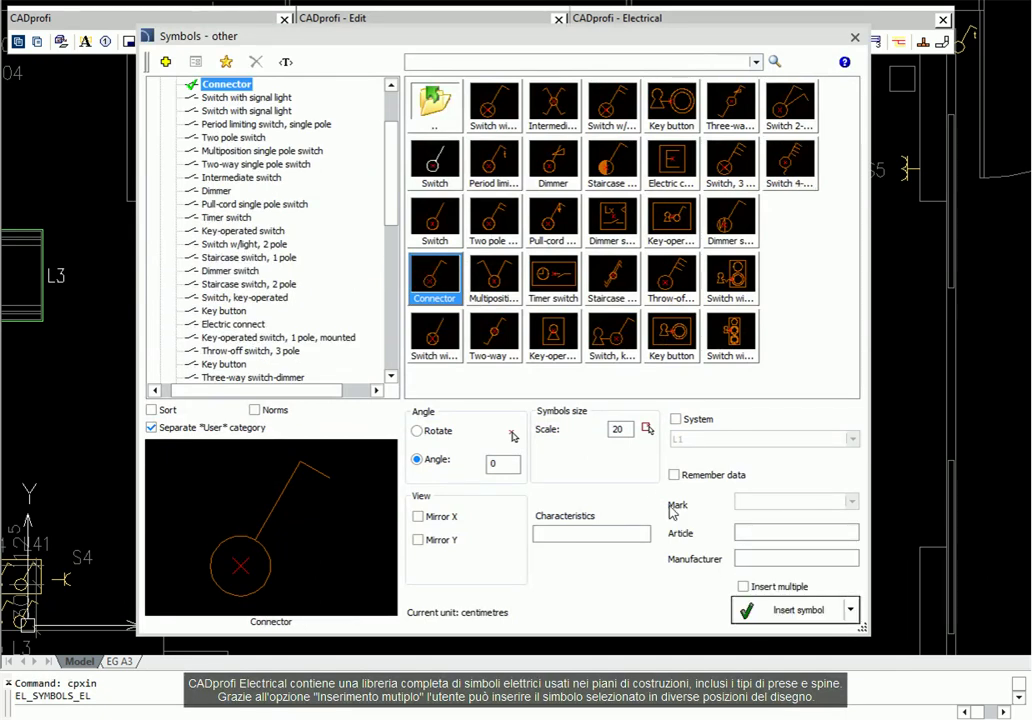
click(742, 588)
click(771, 620)
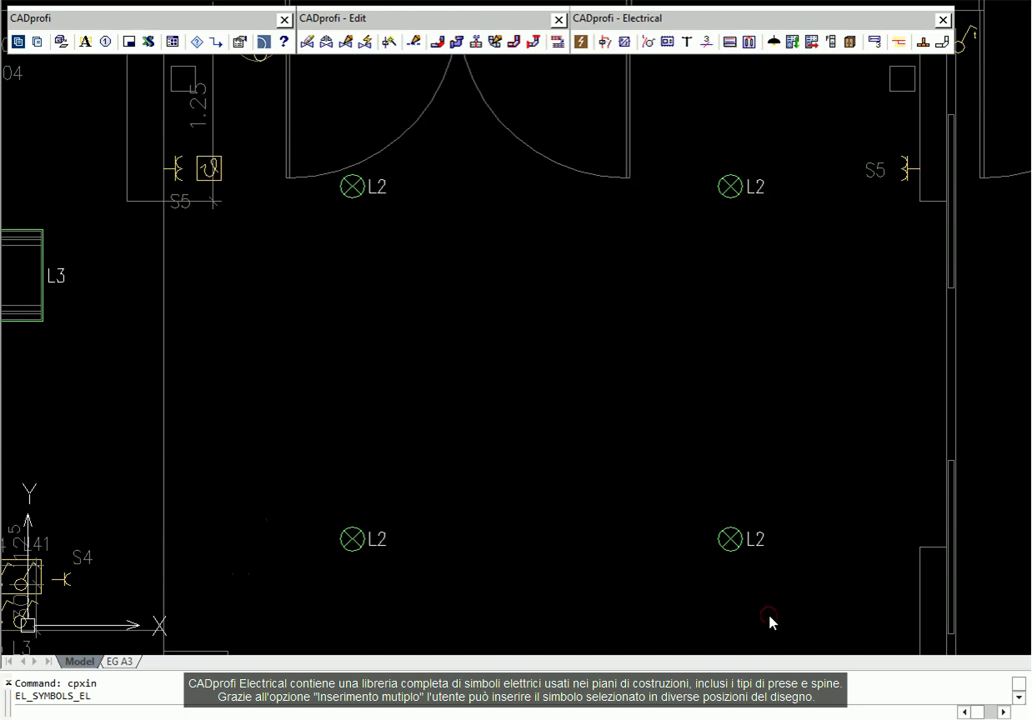
click(887, 569)
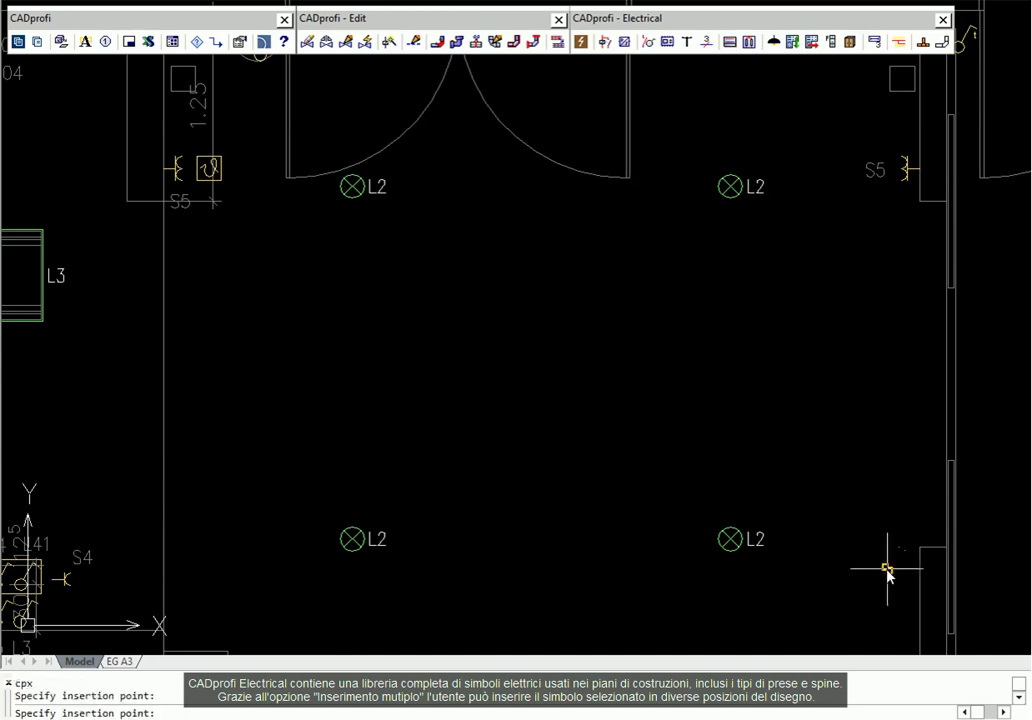
click(886, 648)
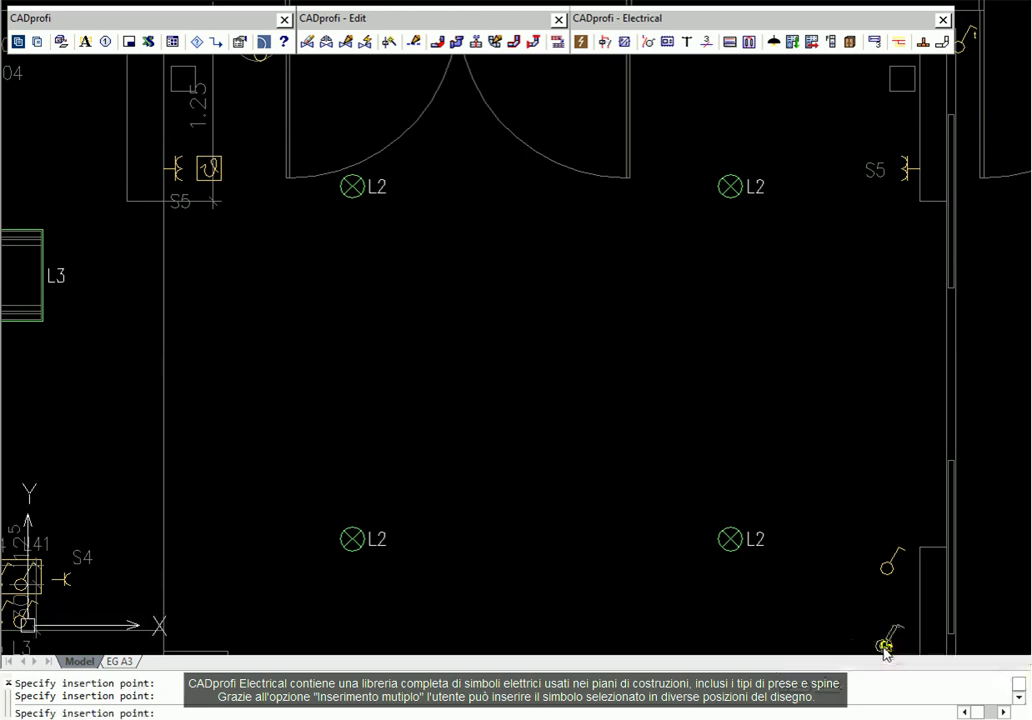
key(Escape)
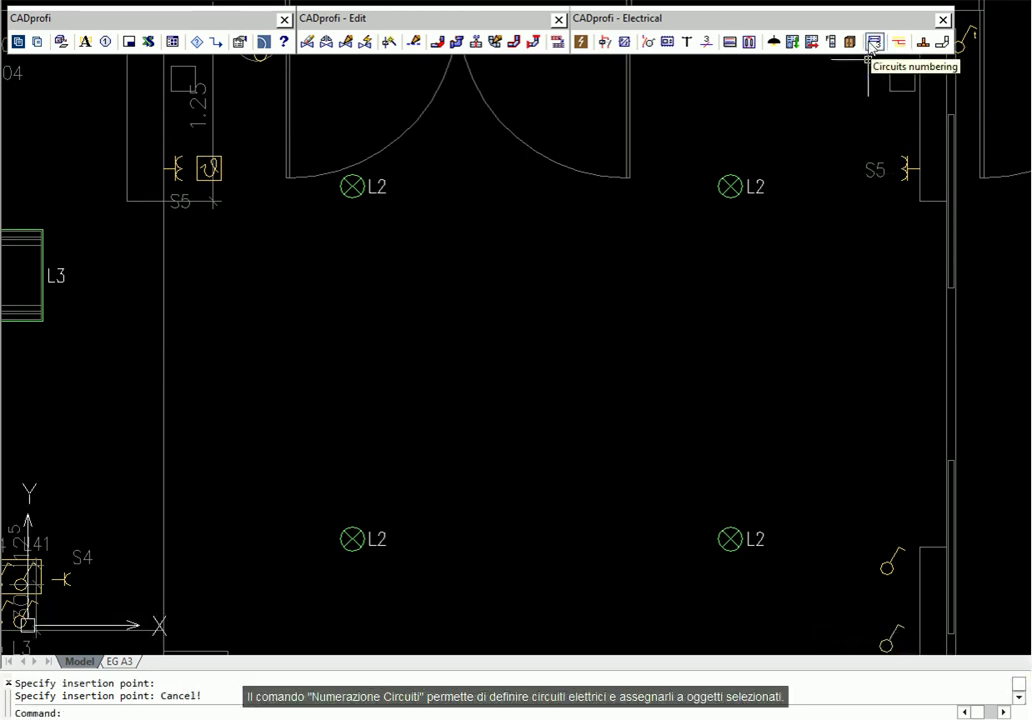
Set the circuit number to 9 and label the upper new switch U1.L9
click(870, 46)
click(687, 273)
text(9)
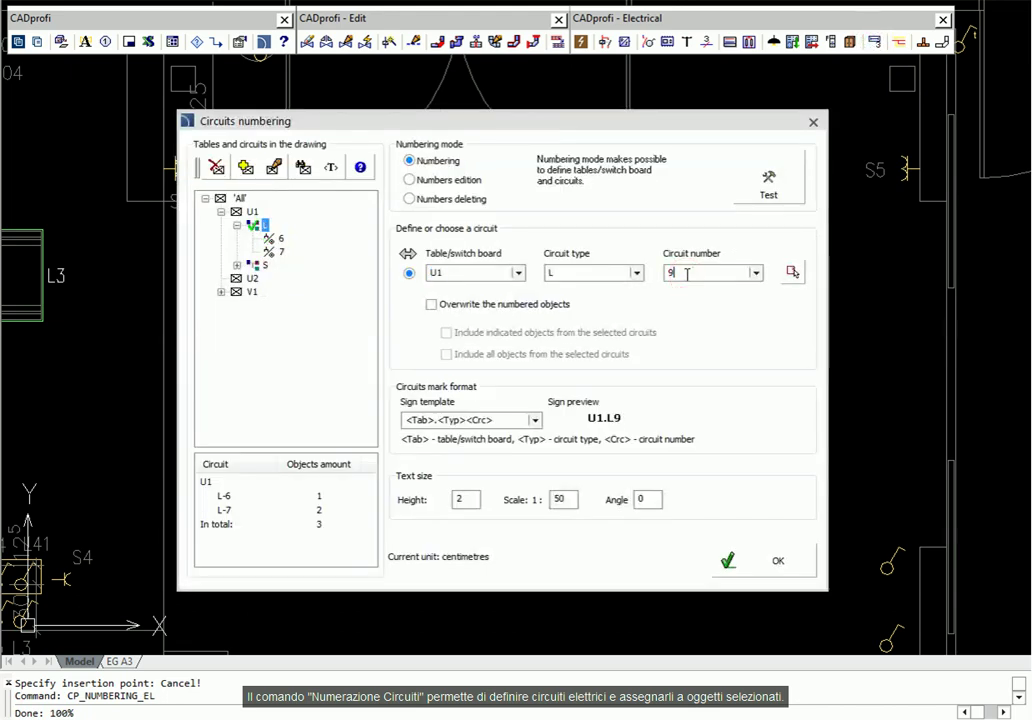
click(770, 561)
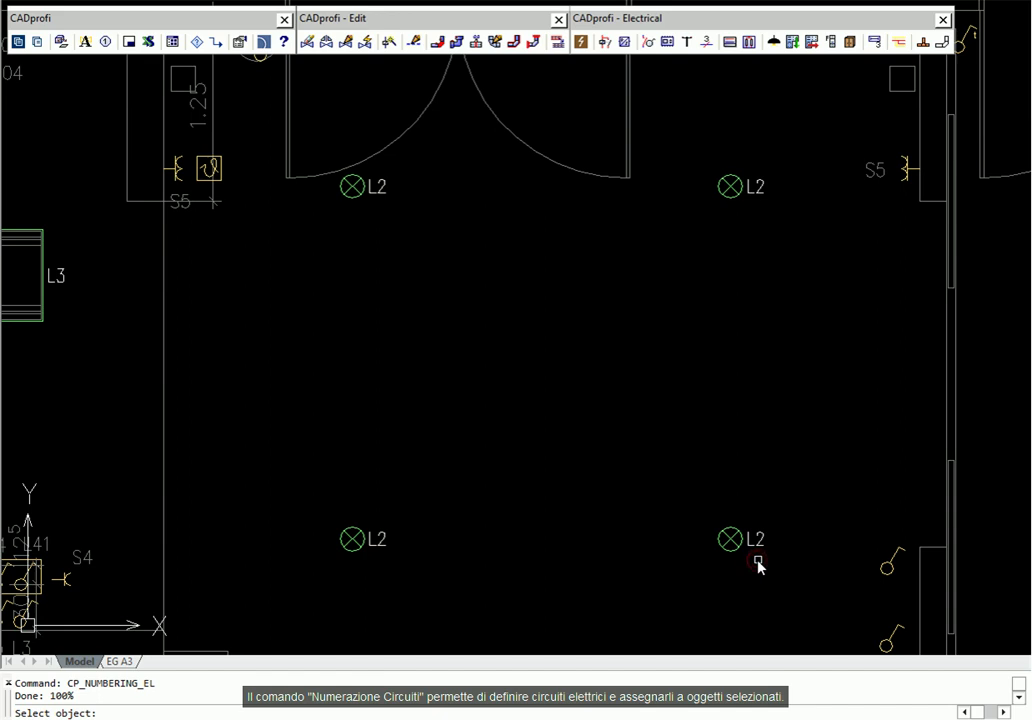
click(886, 577)
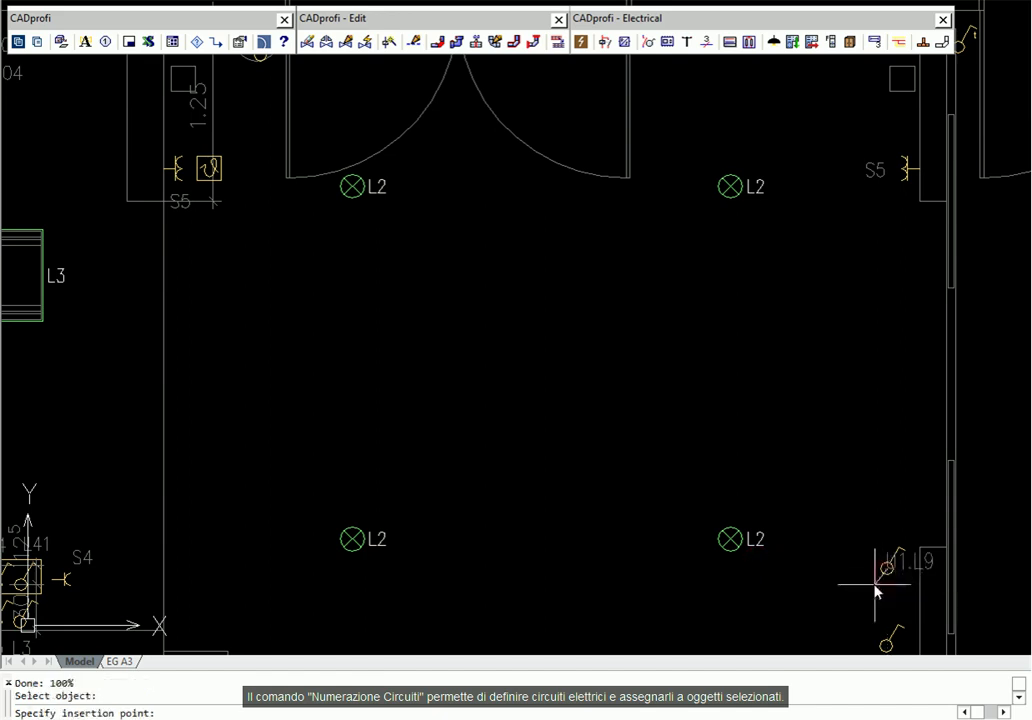
click(856, 604)
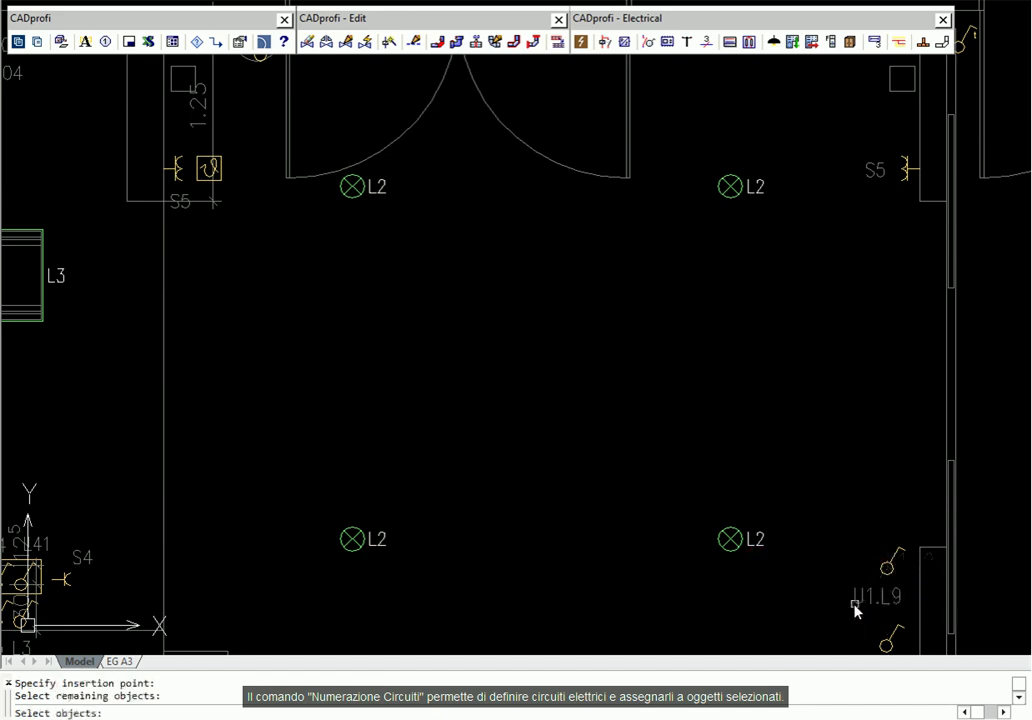
Add the two right and two left L2 lamps to circuit U1.L9
click(773, 150)
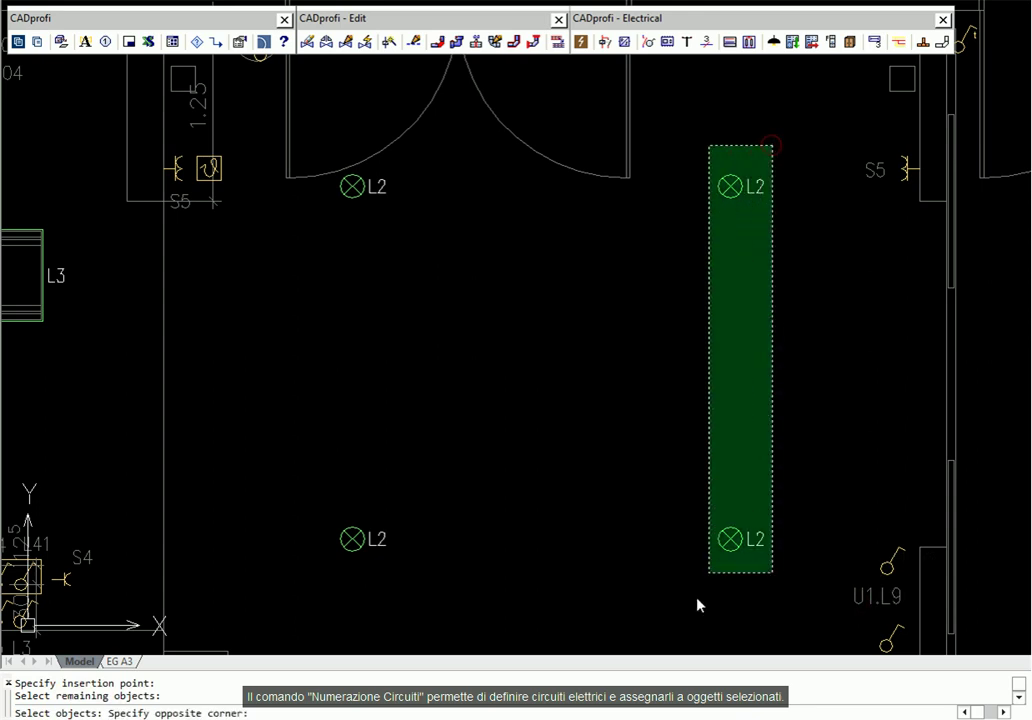
click(672, 612)
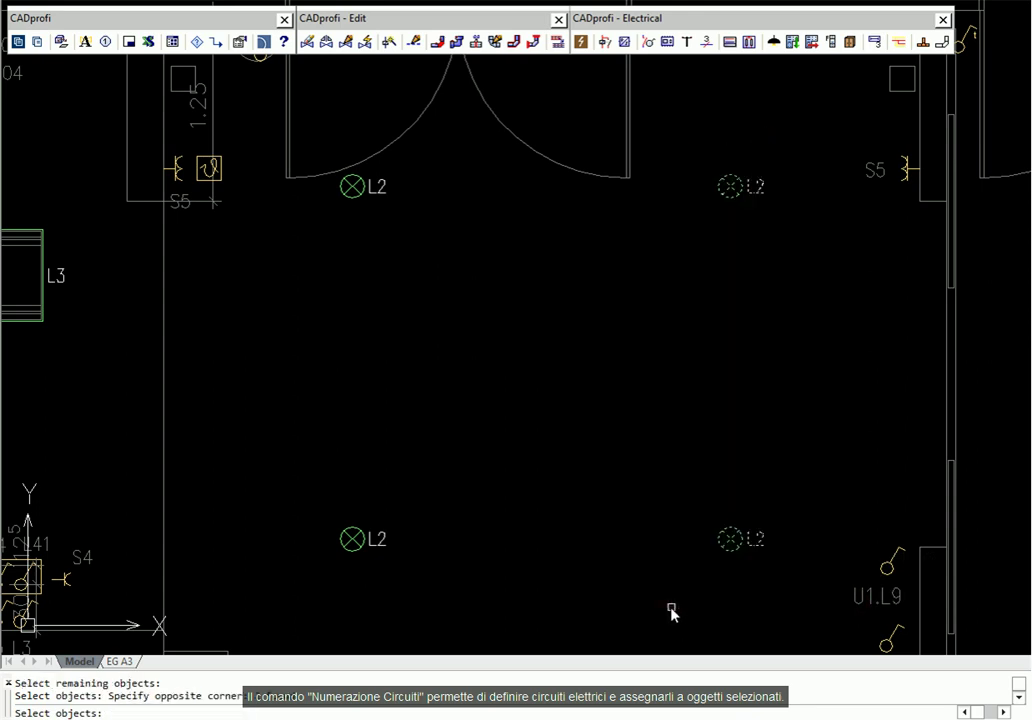
click(413, 148)
click(326, 572)
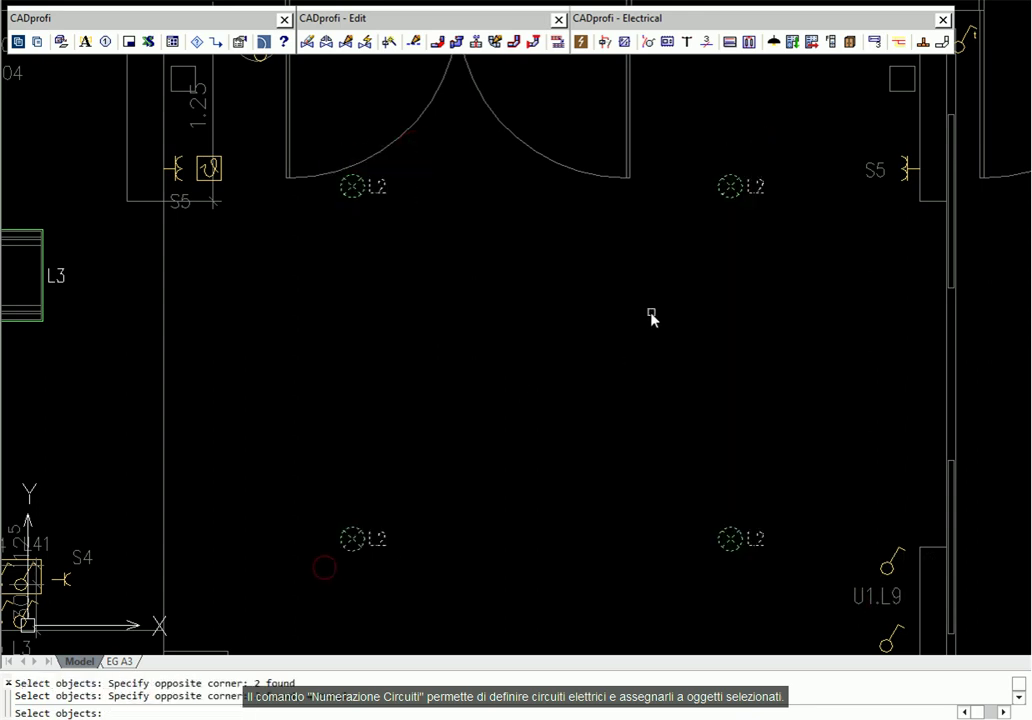
key(Return)
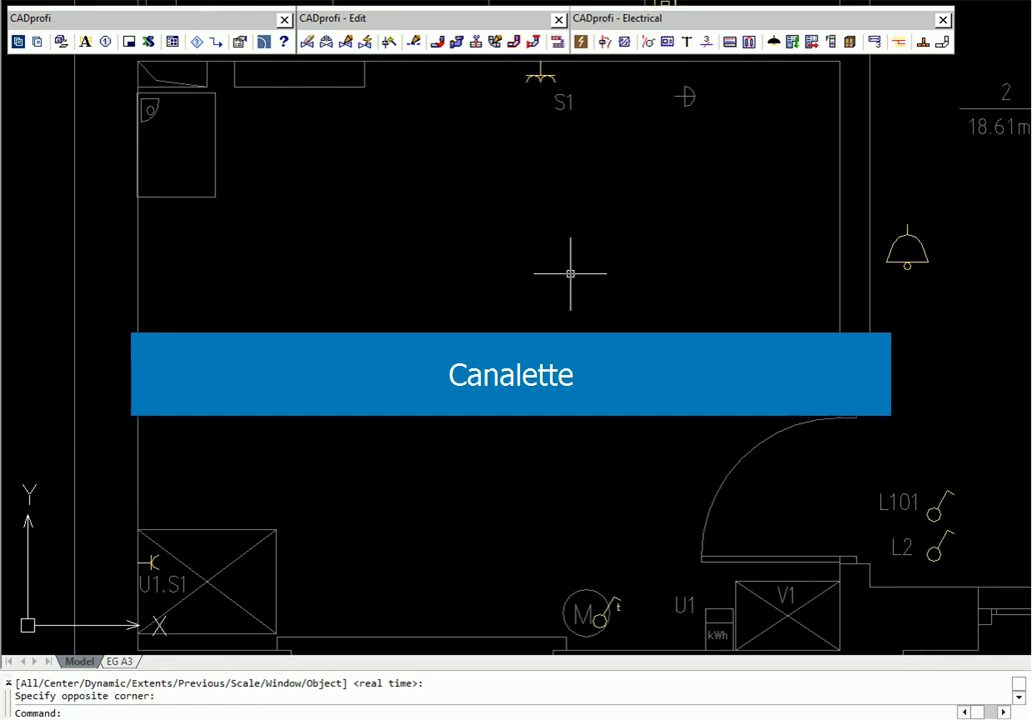
Draw a straight steel cable tray from the V1 box up to the top of the room
click(923, 42)
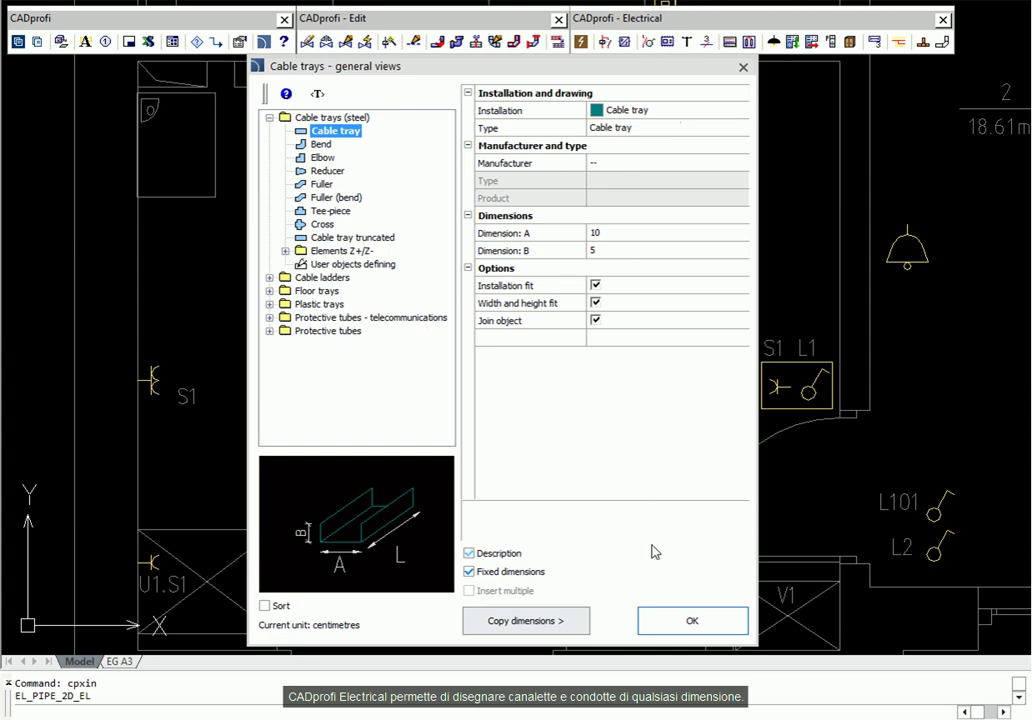
click(662, 622)
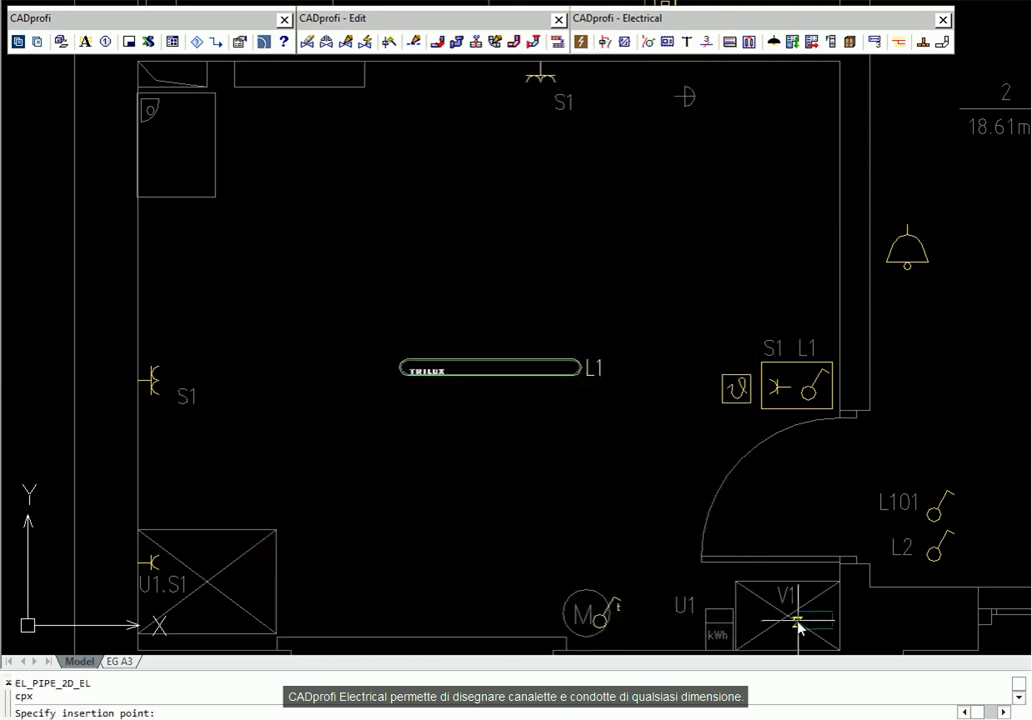
click(788, 614)
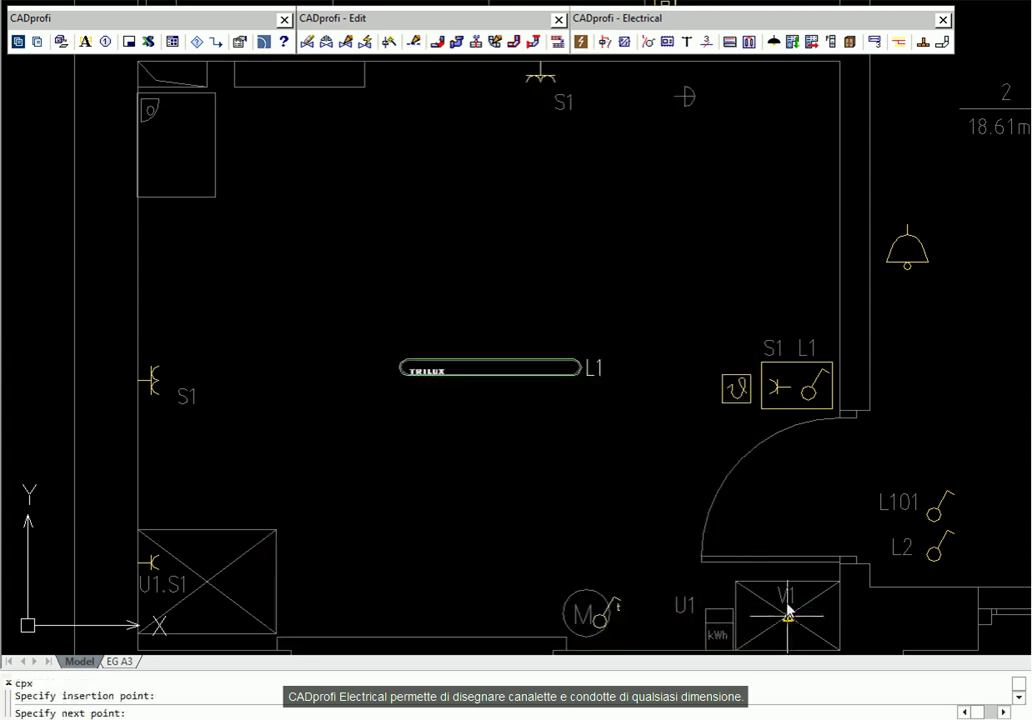
click(786, 190)
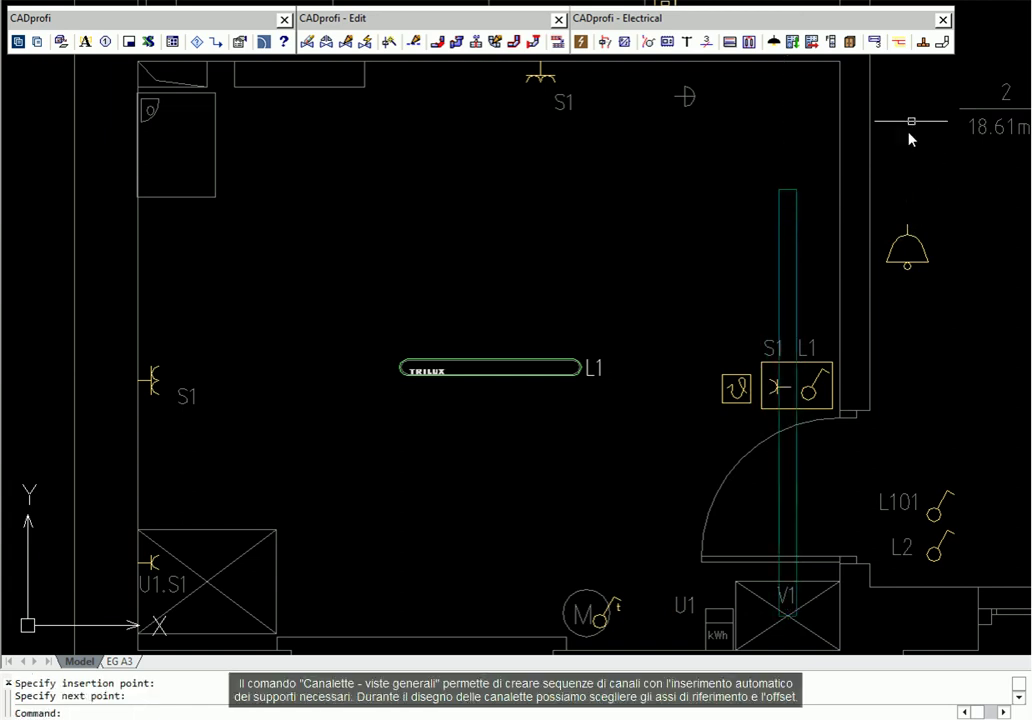
Set the cable tray sequence to the Right reference edge with offset 20
click(943, 42)
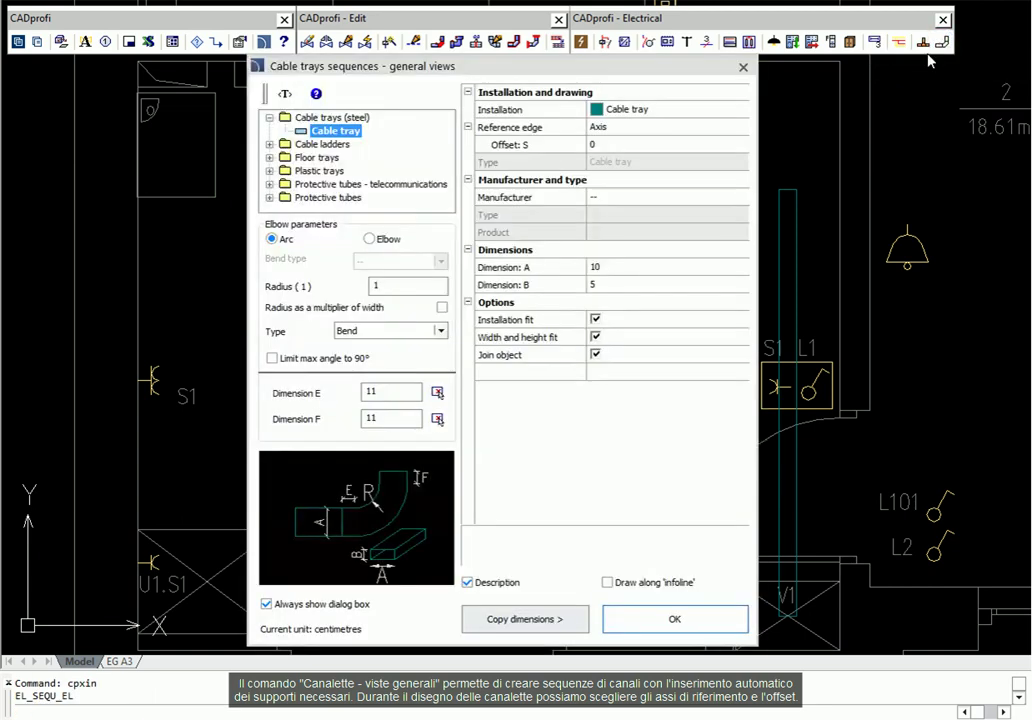
click(627, 127)
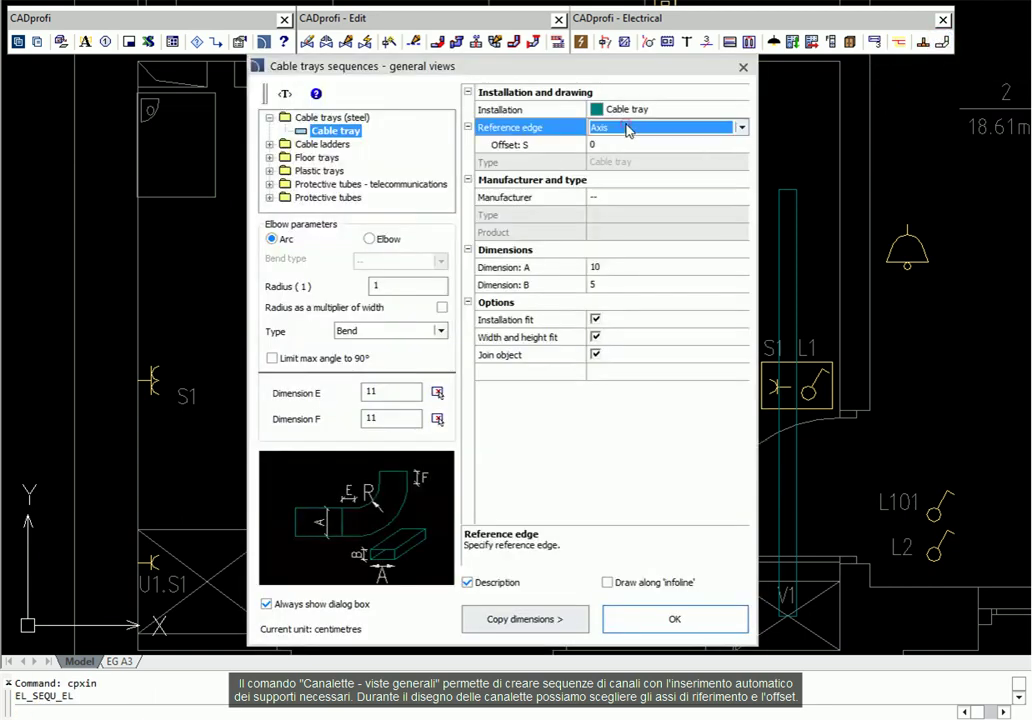
click(740, 128)
click(652, 153)
click(655, 145)
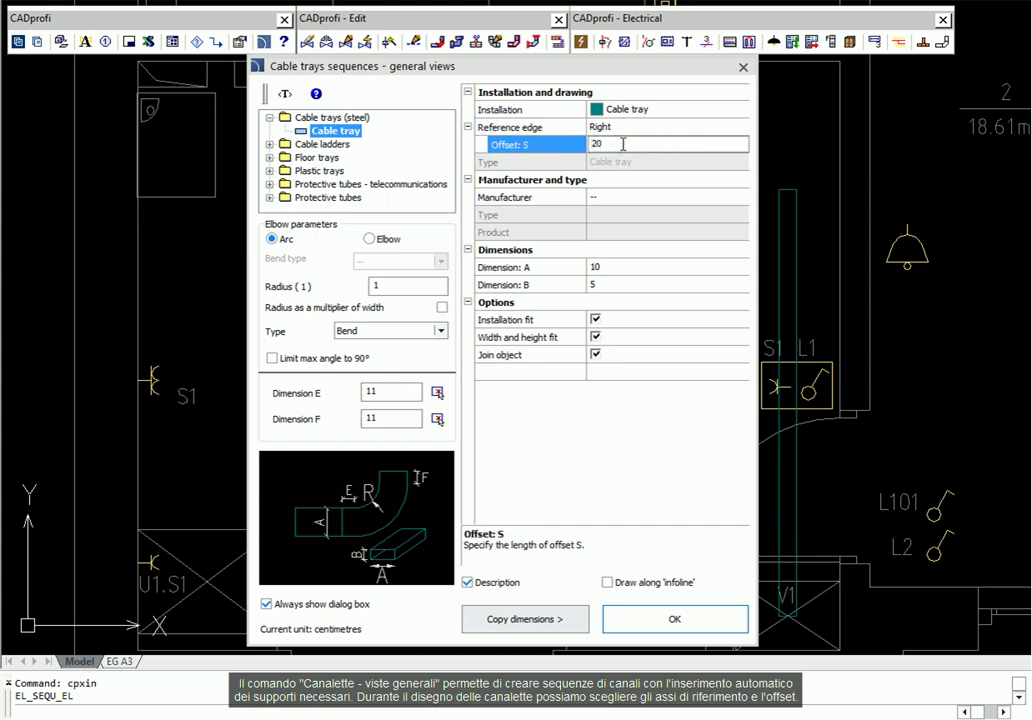
click(638, 621)
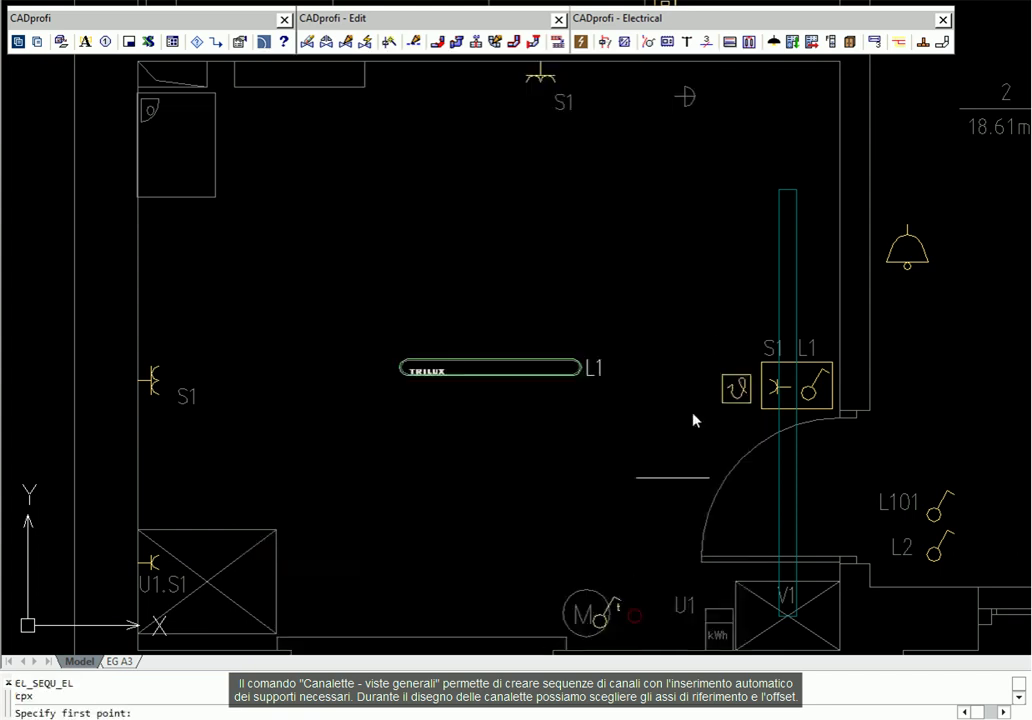
Run the tray from the top-right corner along the top wall and down the left wall
click(841, 64)
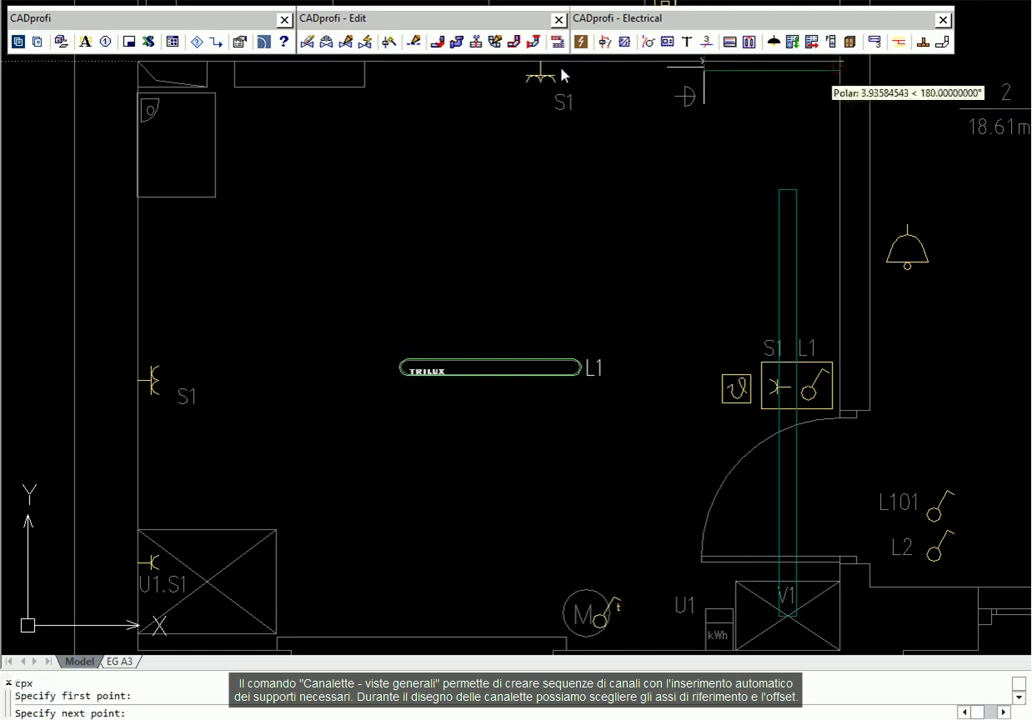
click(138, 68)
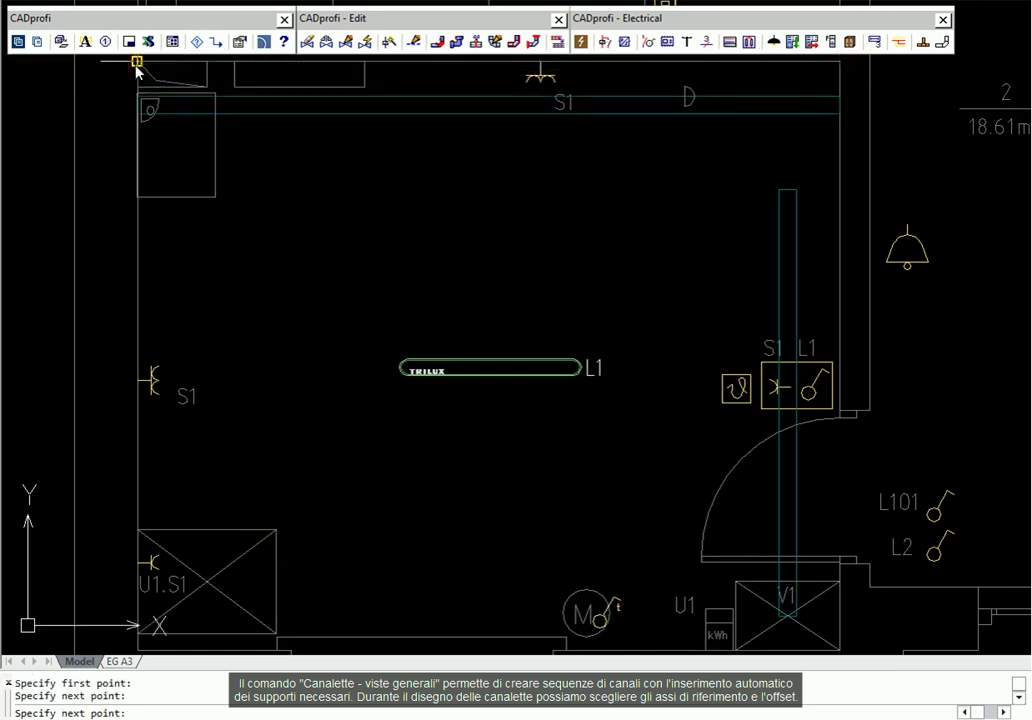
click(139, 637)
key(Escape)
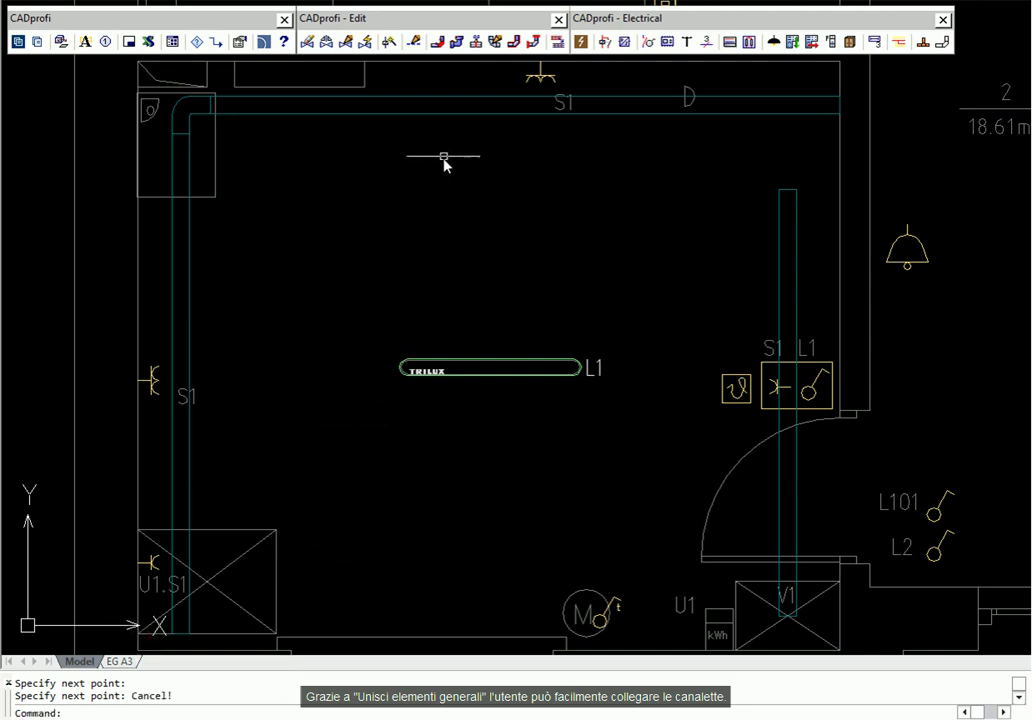
Join the top-wall tray to the right vertical tray with a steel Bend fitting
click(437, 42)
click(772, 114)
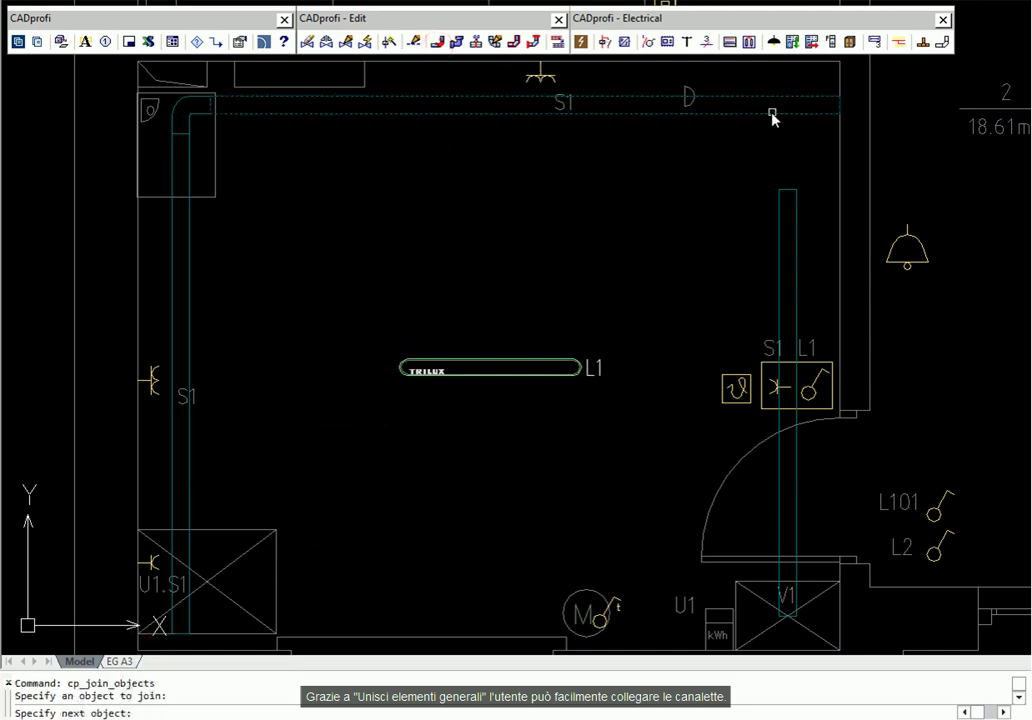
click(777, 217)
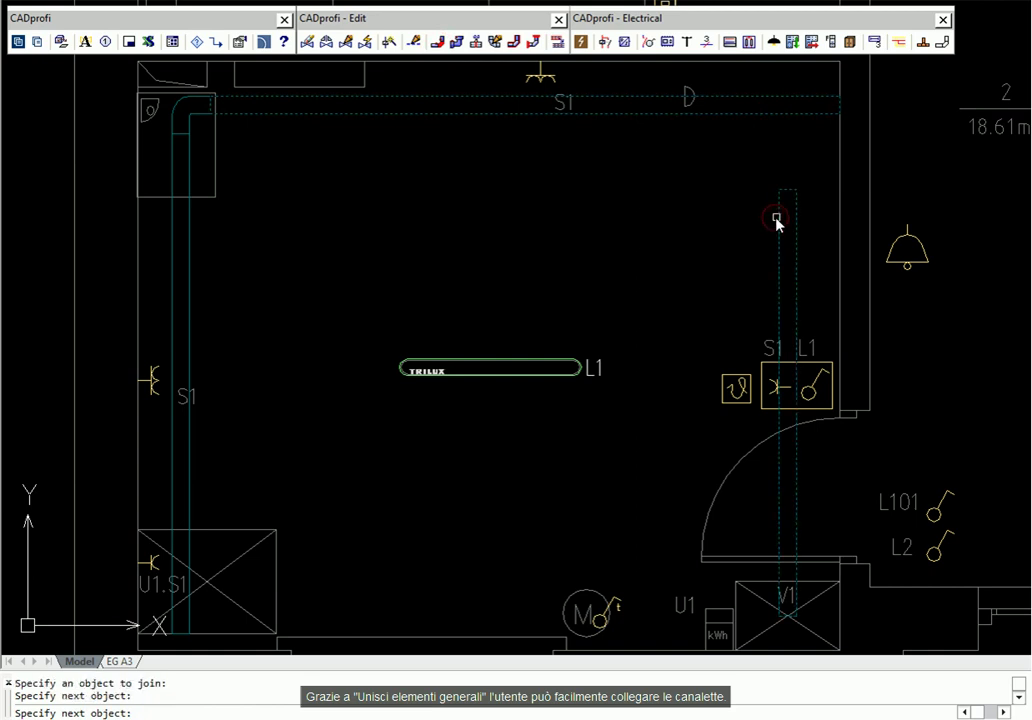
key(Return)
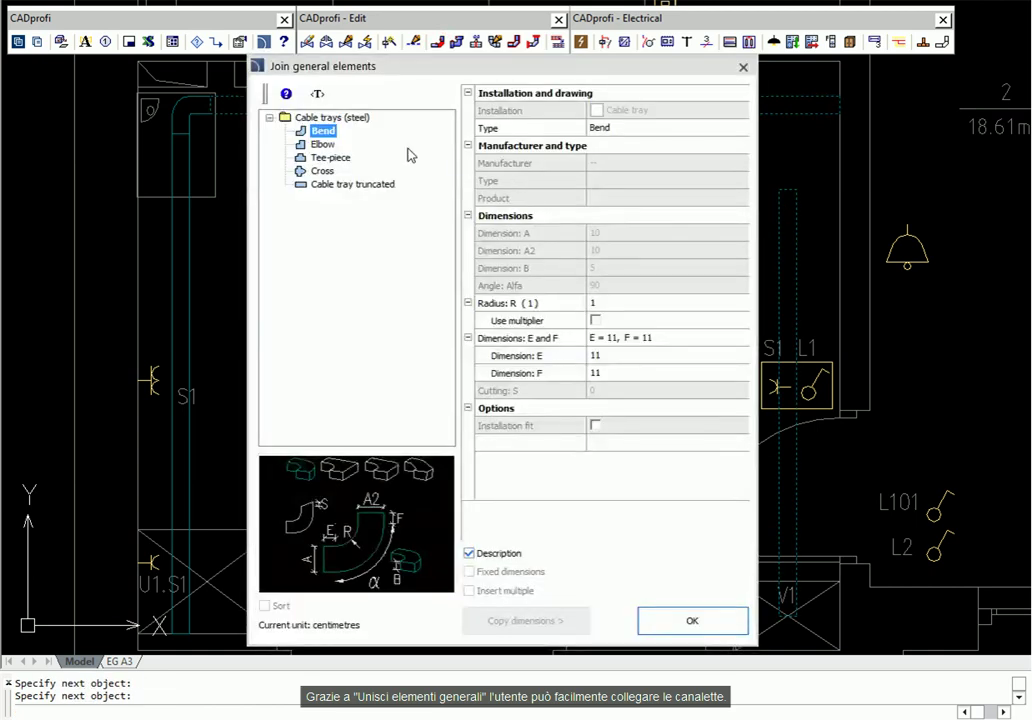
click(657, 621)
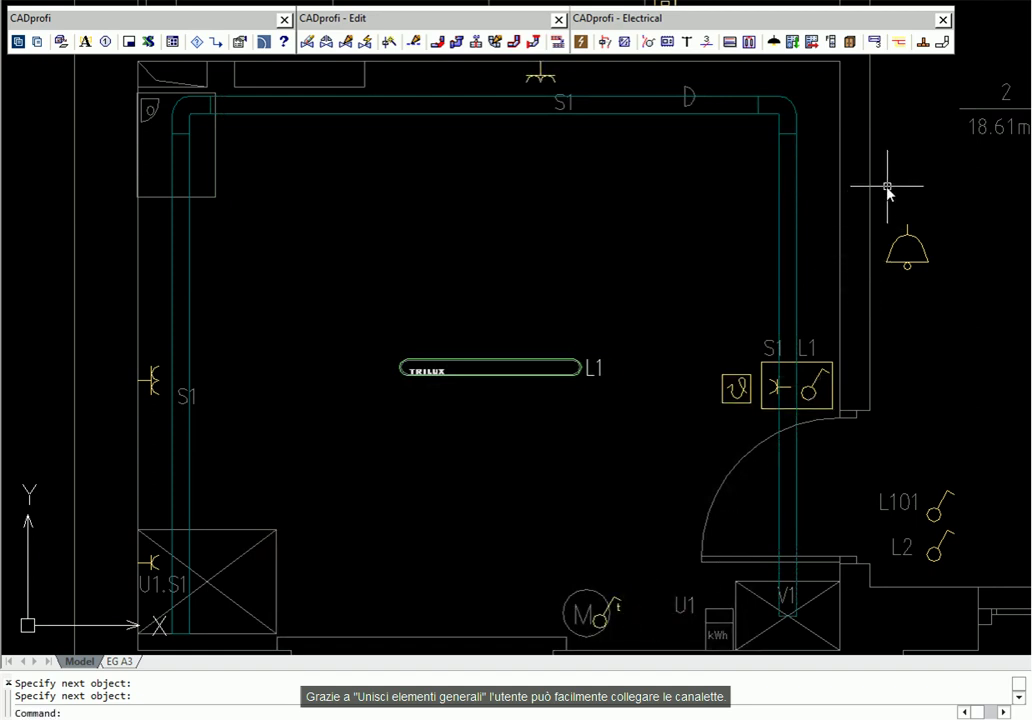